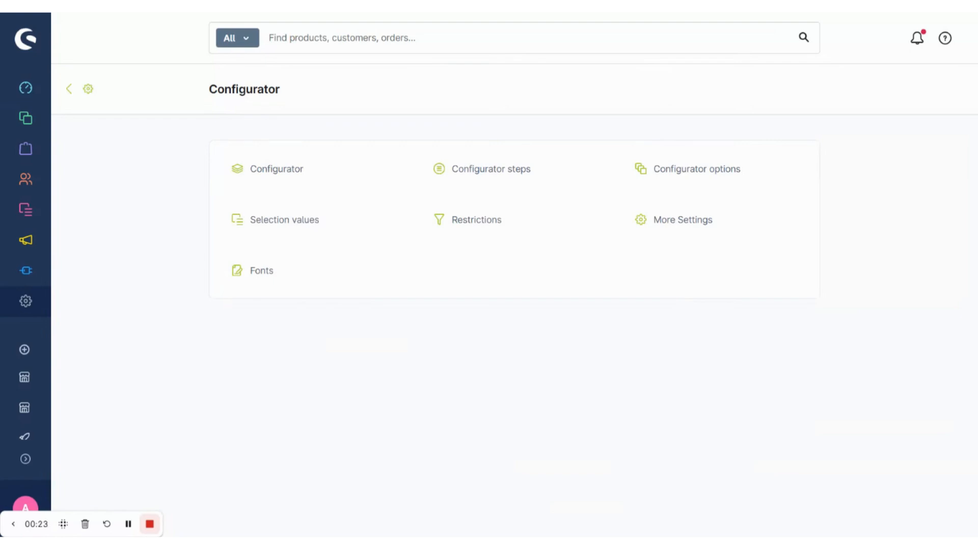
- Create a new configurator with the internal name "T-shirt configurator"
click(277, 174)
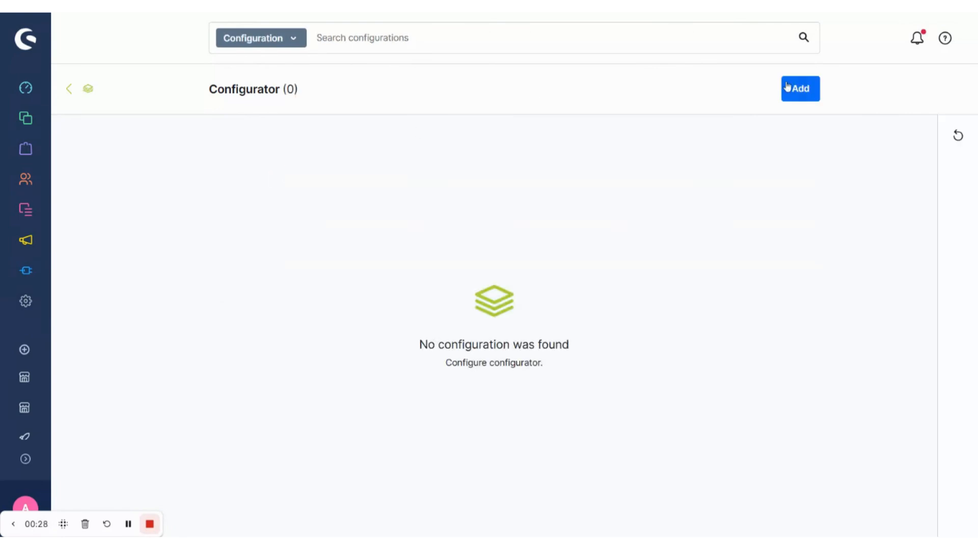
click(797, 95)
click(519, 235)
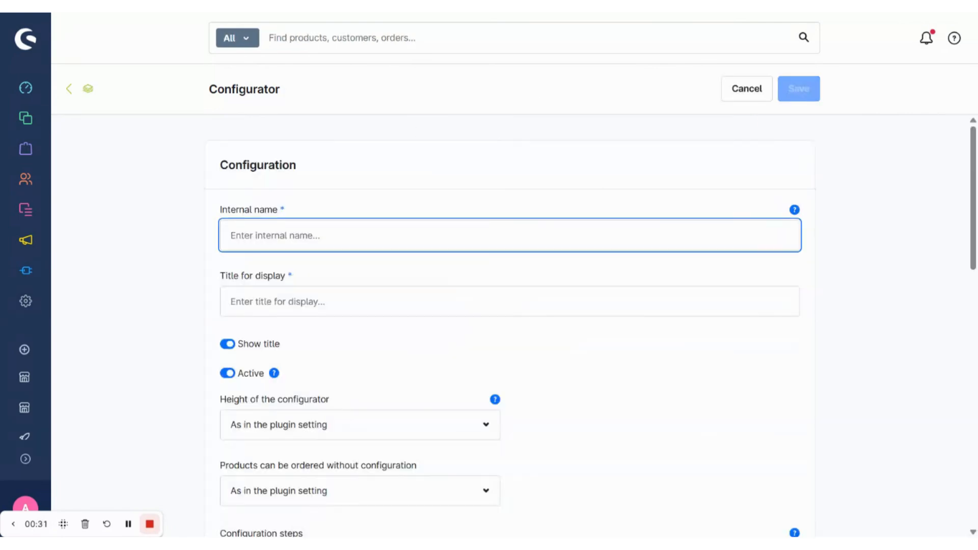
text(T-shir)
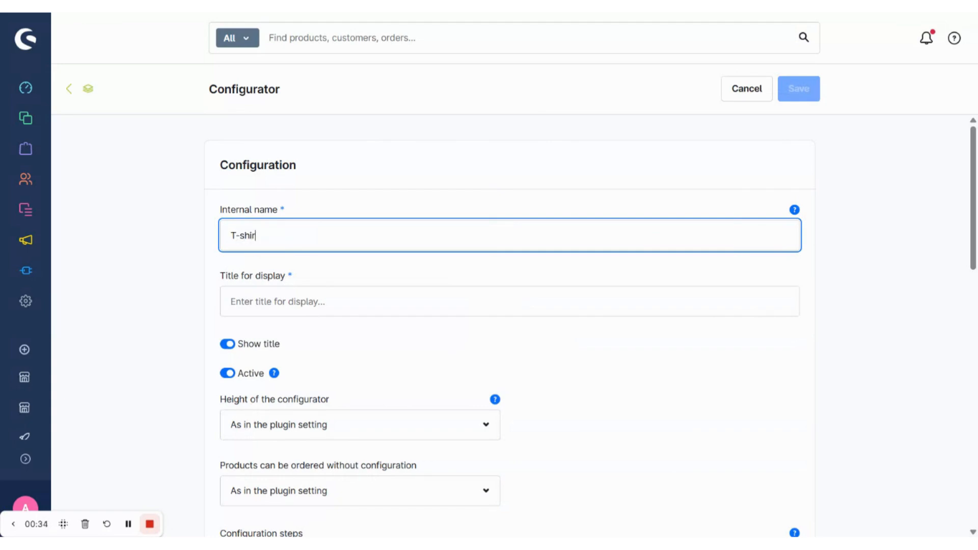
text(t configurator)
- Set the configurator's title for display to "Design your own T-shirt"
scroll(469, 266, down, 1)
key(Tab)
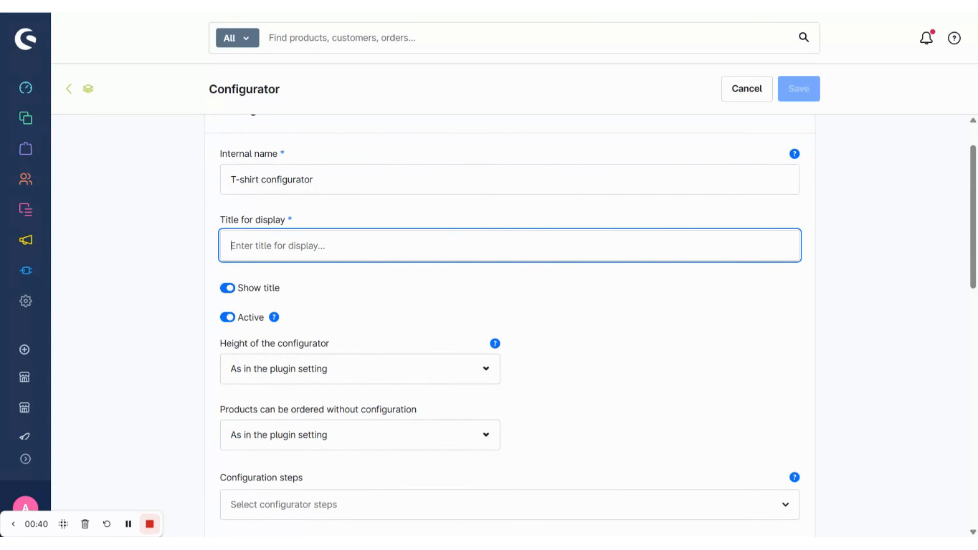
text(Design your own T-shirt)
- Assign the configurator to the "T-Shirts" dynamic product group
scroll(354, 297, down, 1)
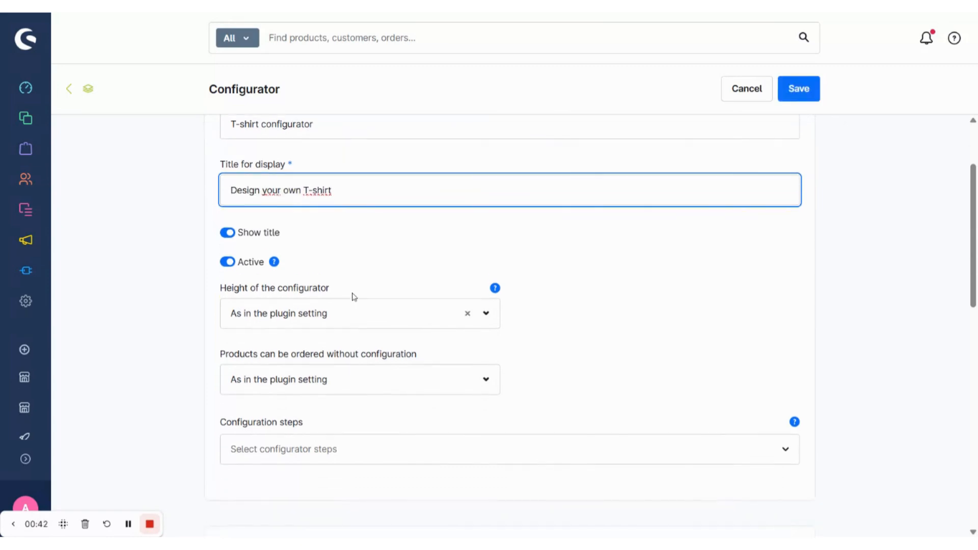
scroll(250, 270, down, 1)
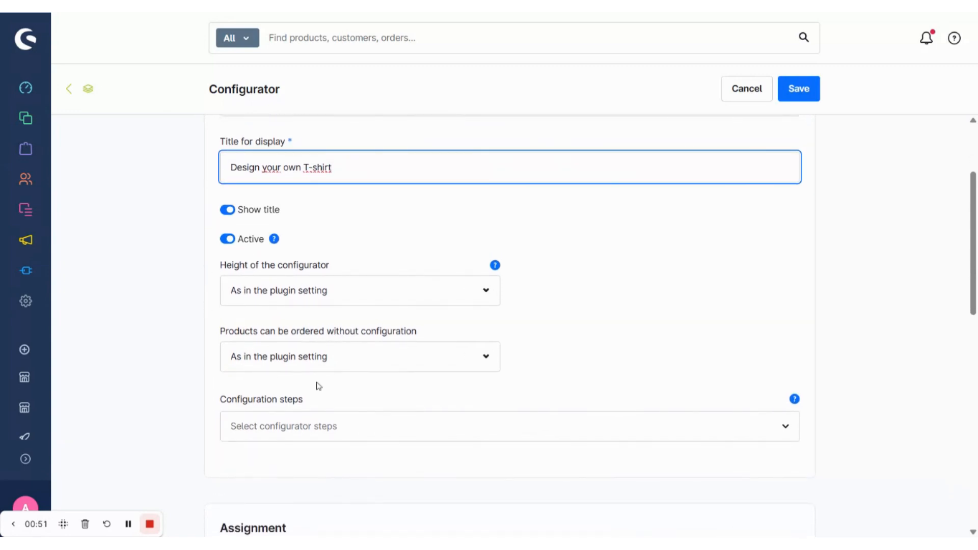
scroll(318, 385, down, 1)
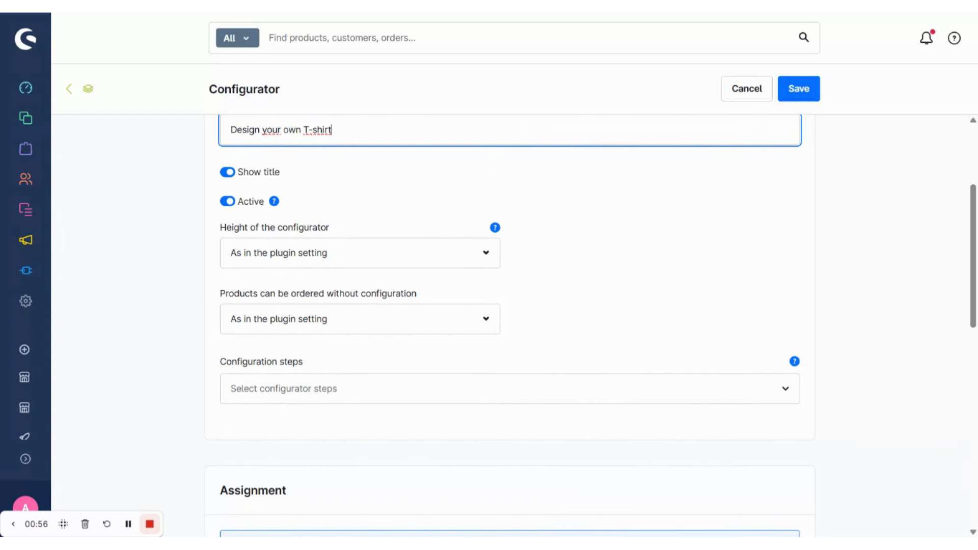
scroll(615, 349, down, 6)
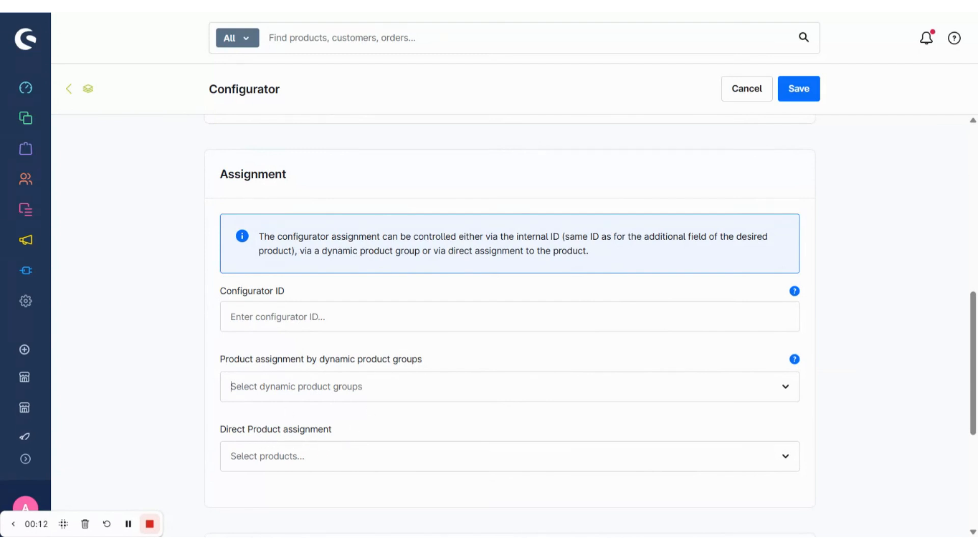
click(231, 386)
scroll(378, 321, down, 2)
click(355, 353)
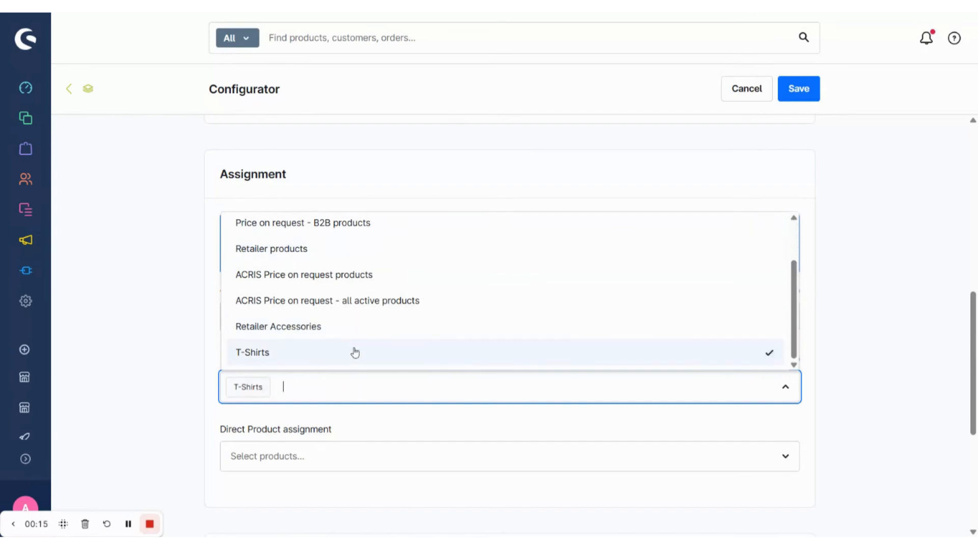
- Save the new T-shirt configurator
scroll(334, 417, down, 5)
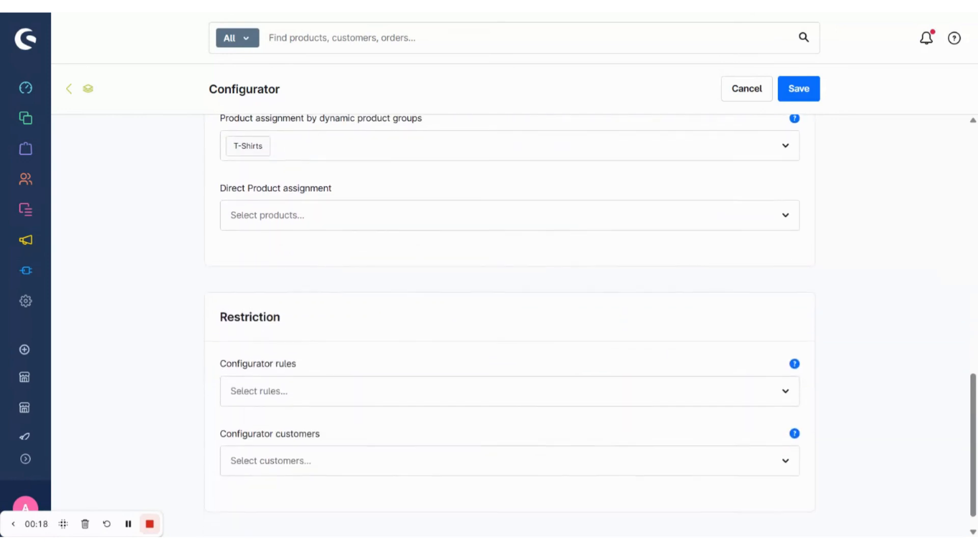
scroll(509, 326, down, 1)
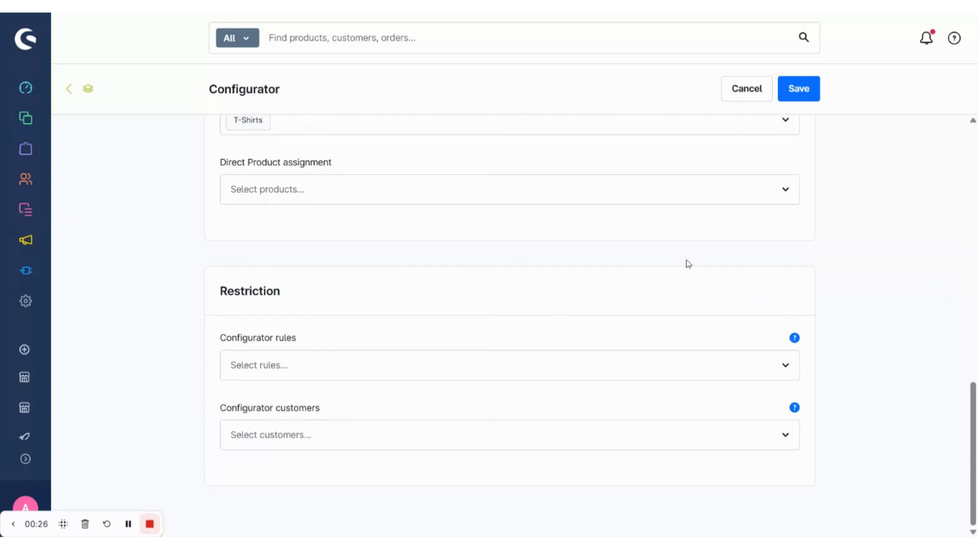
click(799, 89)
- Return to the configurator overview and start adding a new configurator step
click(81, 95)
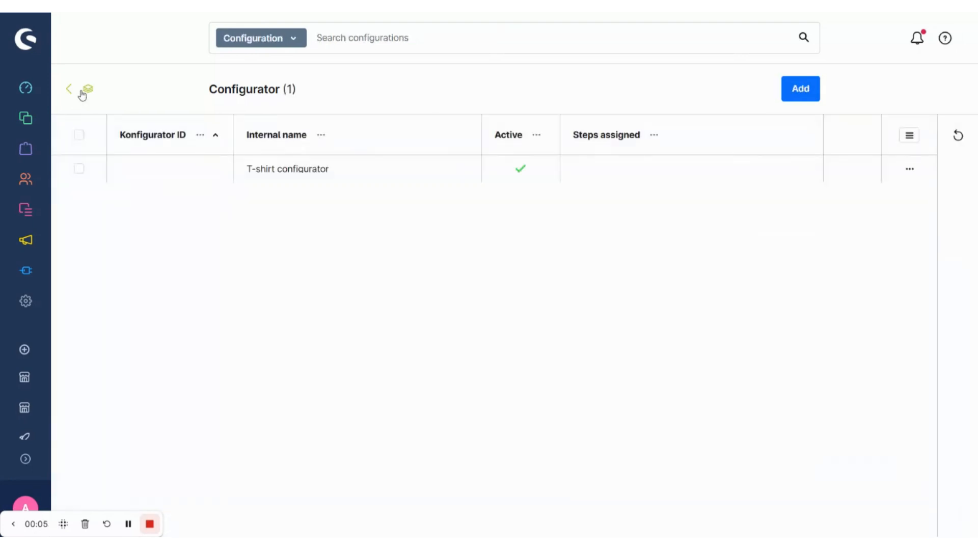
click(81, 95)
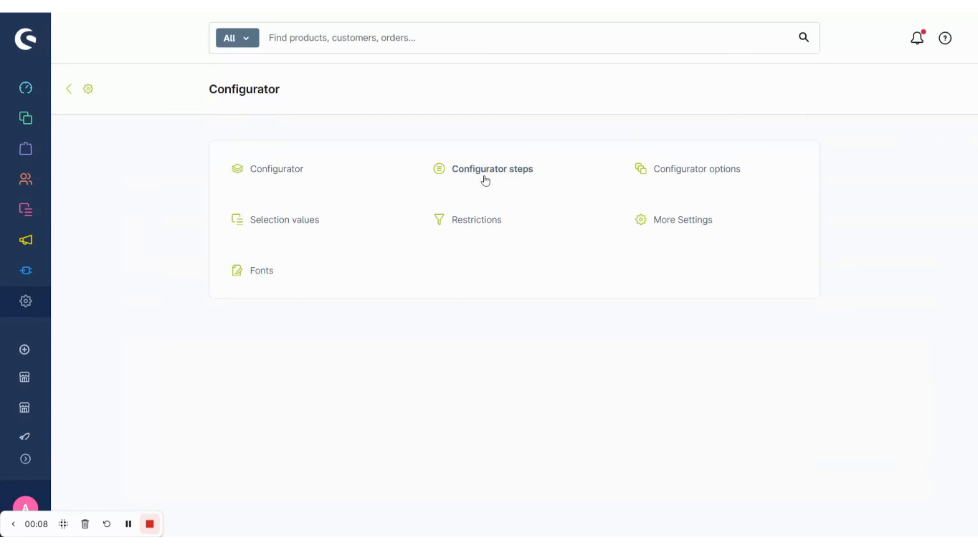
click(500, 176)
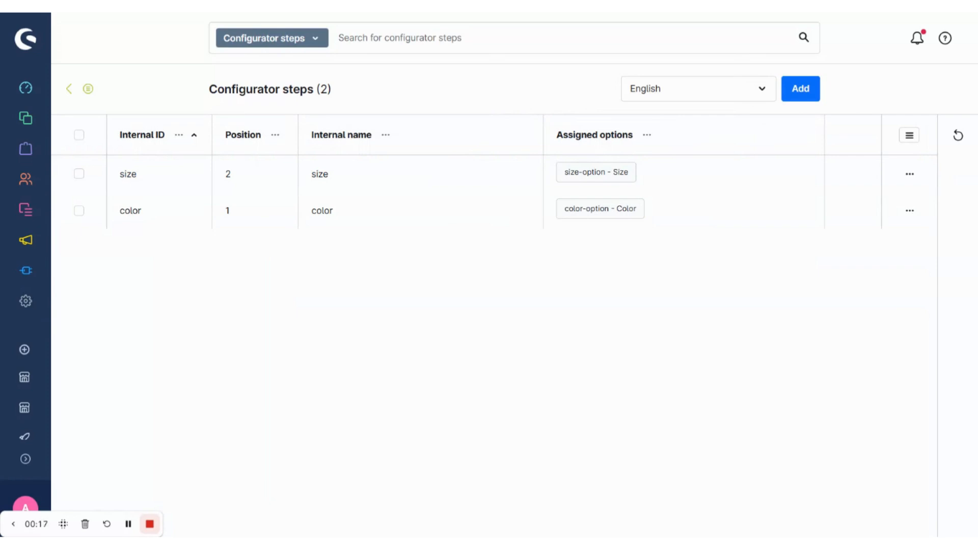
click(801, 91)
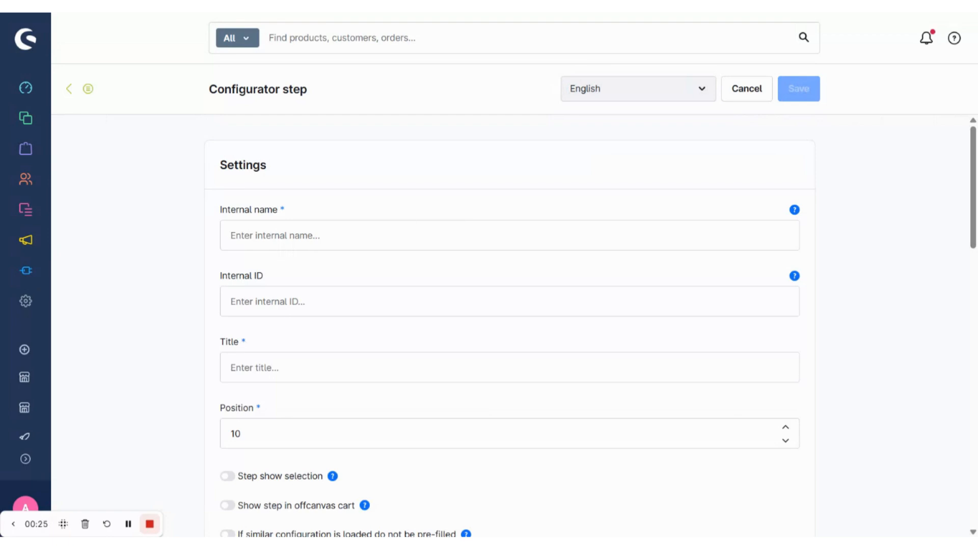
- Name the step "print" internally and give it the title "Print"
click(288, 236)
text(print)
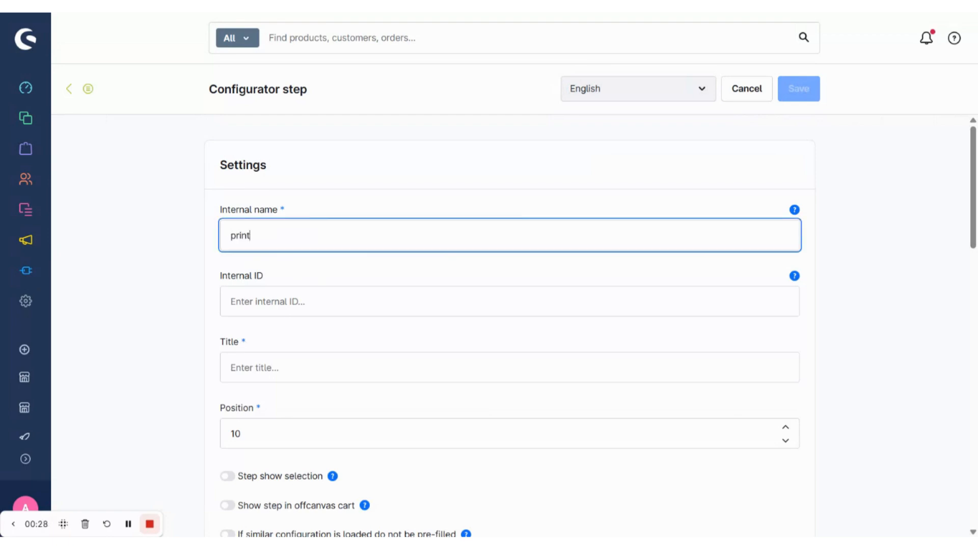
key(Tab)
click(269, 364)
text(Print)
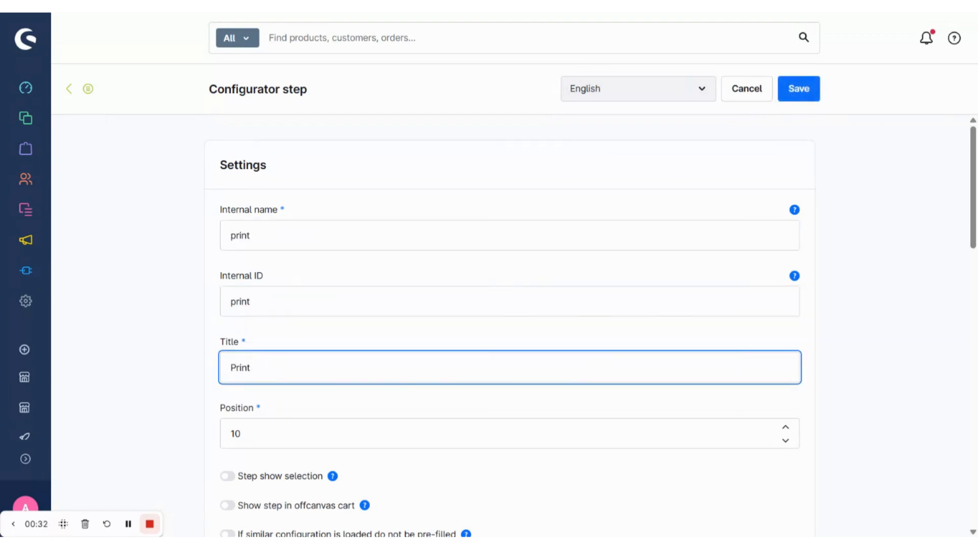
- Set the step's position to 3 and turn on "Step show selection"
scroll(274, 344, down, 2)
key(Tab)
text(3)
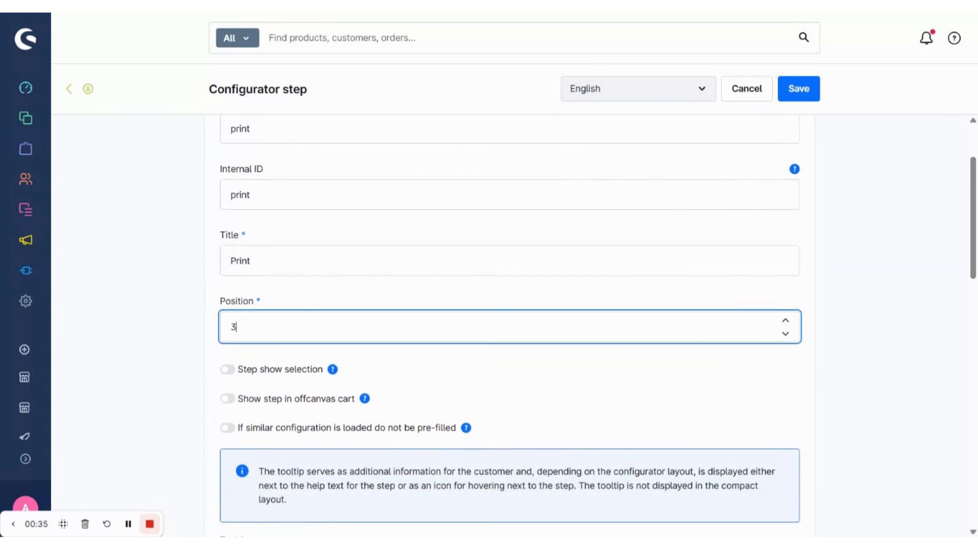
scroll(274, 345, down, 2)
click(229, 290)
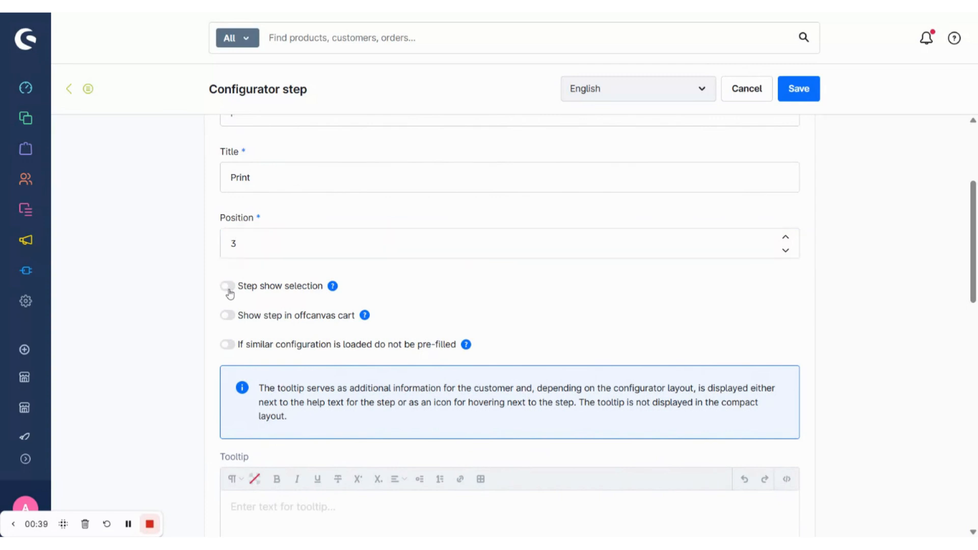
- Link the step to the T-shirt configurator and save it
scroll(275, 311, down, 2)
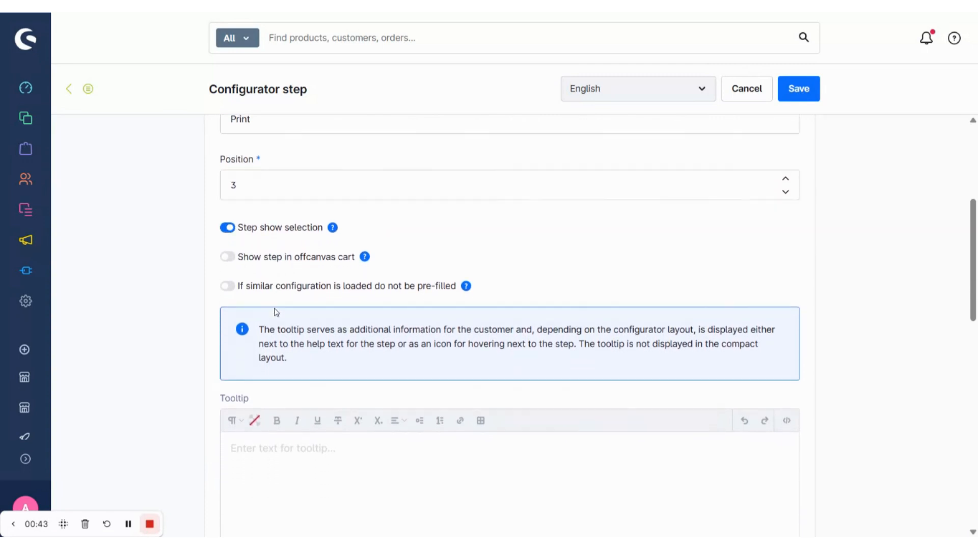
scroll(327, 298, down, 4)
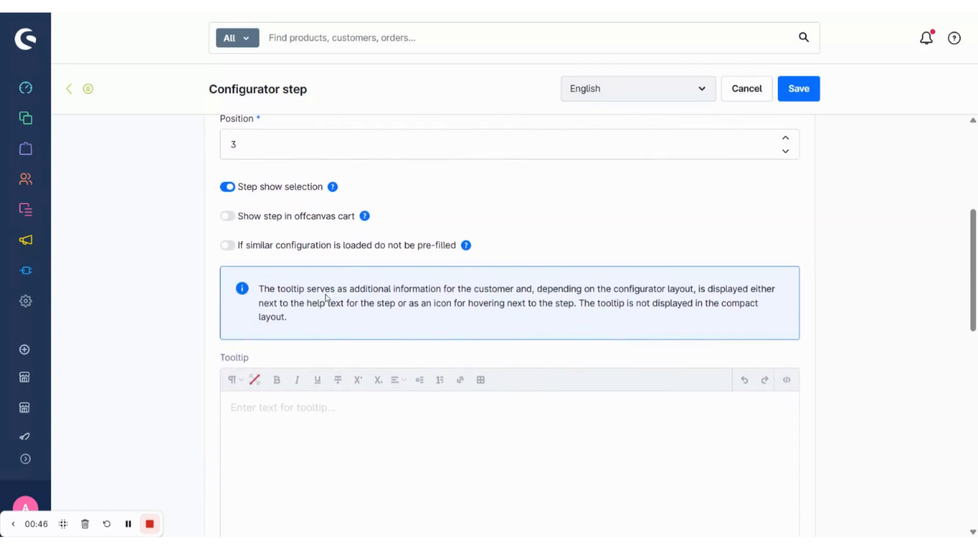
scroll(509, 326, down, 8)
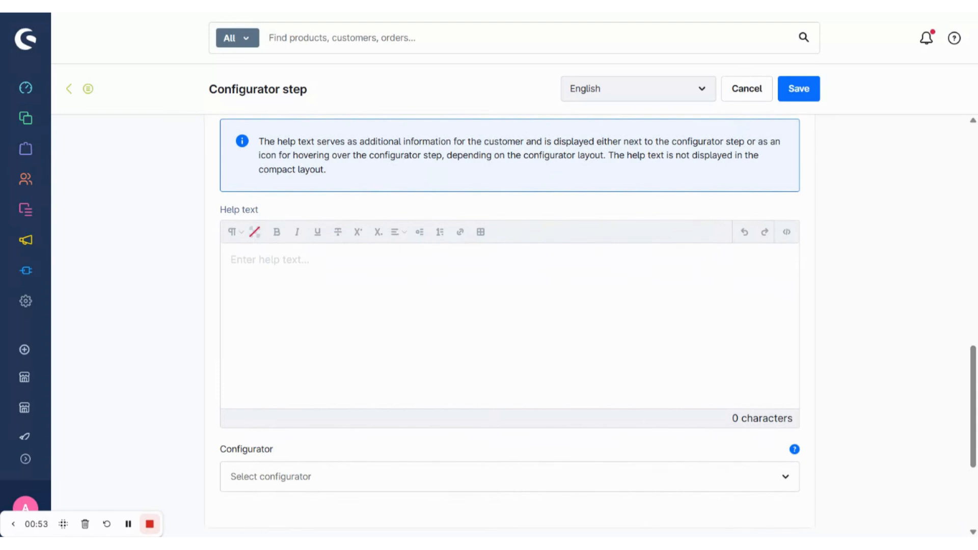
scroll(509, 326, down, 3)
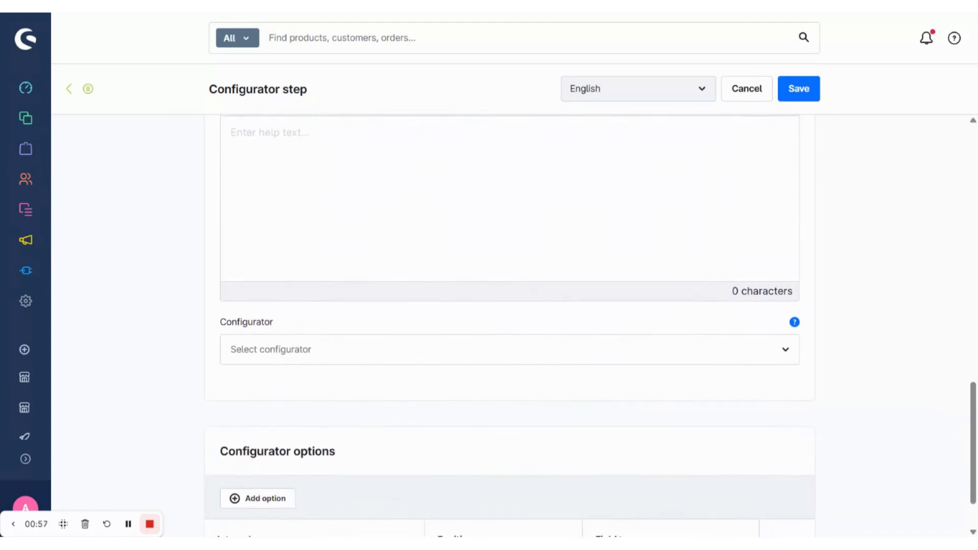
click(509, 349)
click(320, 316)
scroll(321, 319, down, 2)
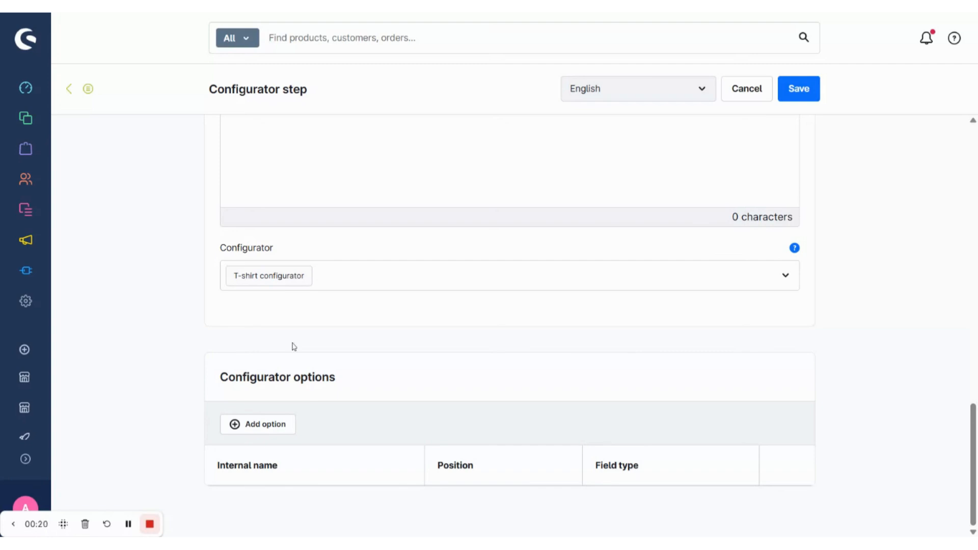
click(803, 93)
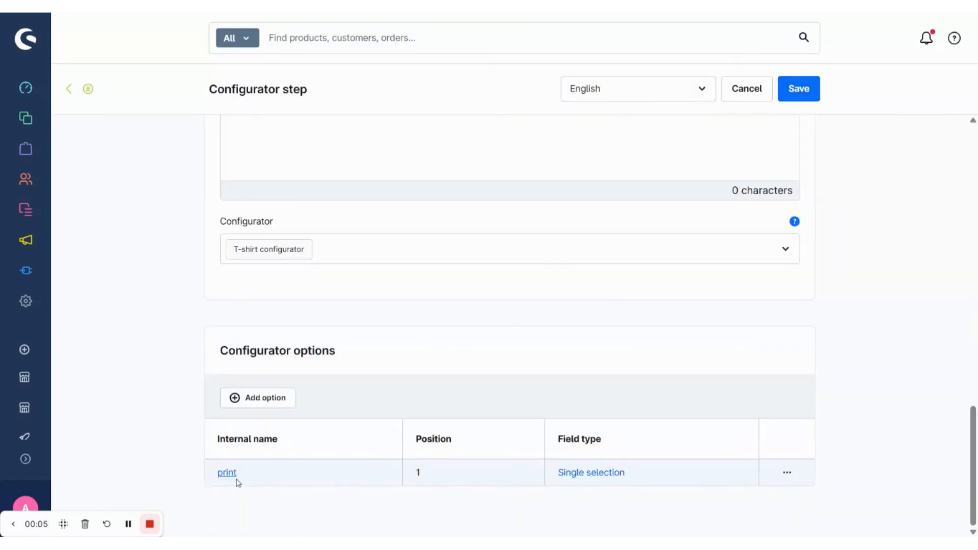
- Add a configurator option with internal ID "position-option", internal name "Position" and title "Choose Position"
click(267, 402)
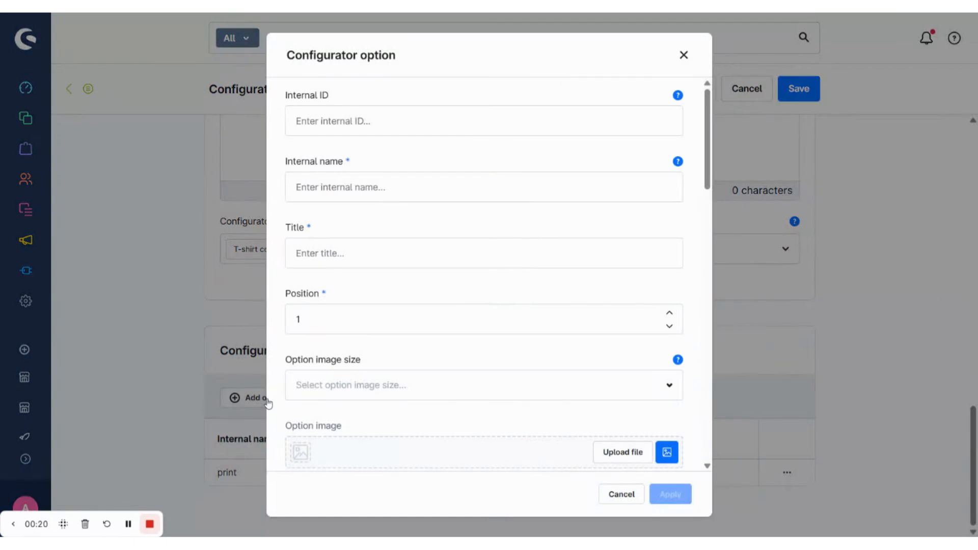
click(336, 121)
text(position-option)
click(336, 187)
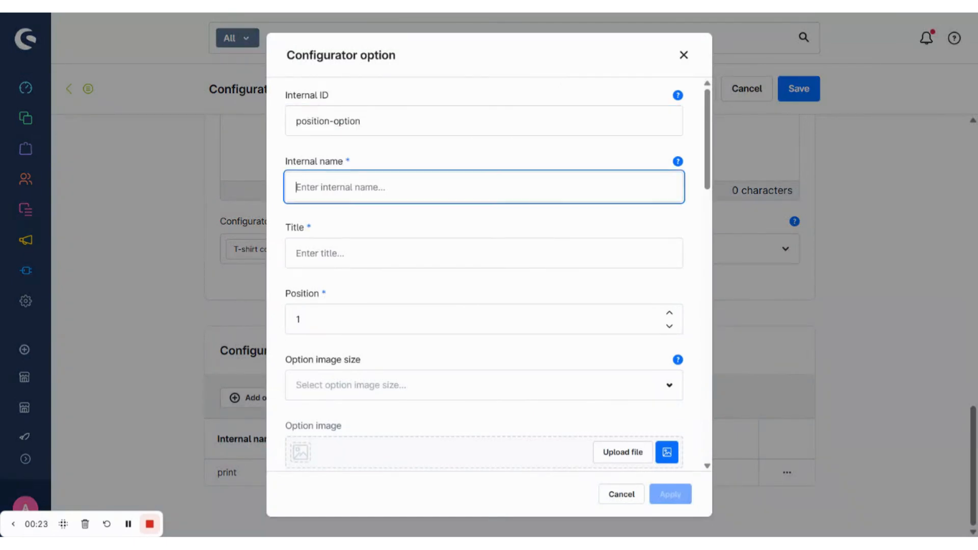
text(Position)
key(Tab)
text(Ch)
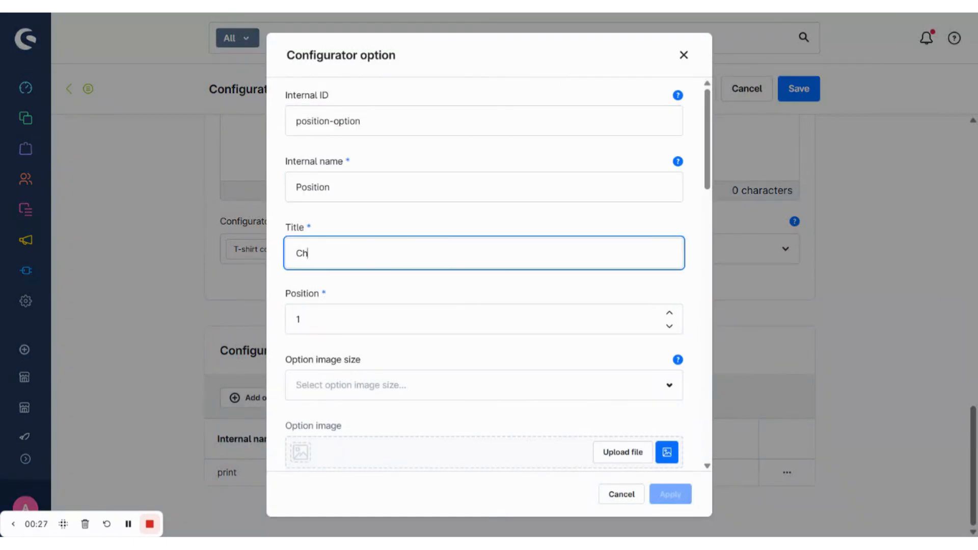
text(oose Position)
- Set the option's position to 2
scroll(496, 272, down, 1)
key(Tab)
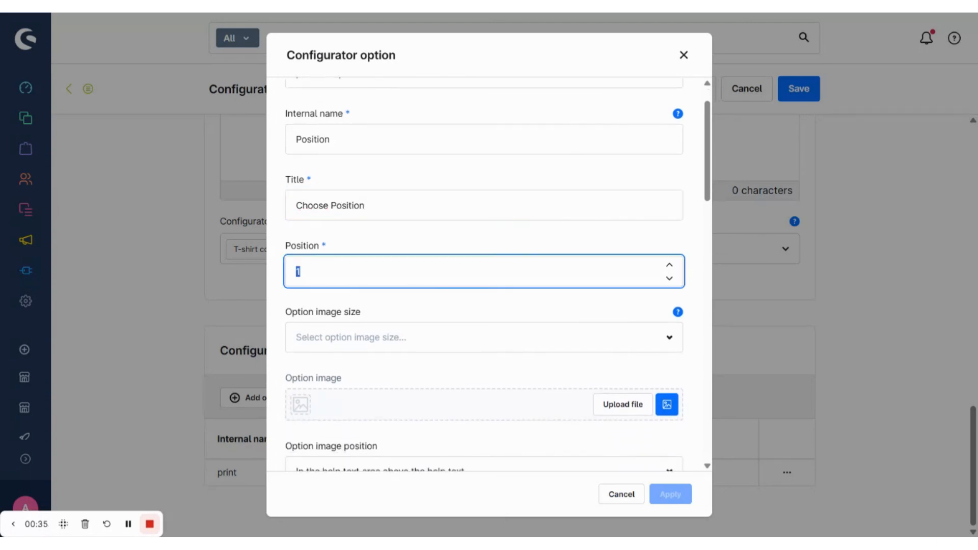
text(2)
- Set the Position option's field type to Single selection
scroll(345, 368, down, 1)
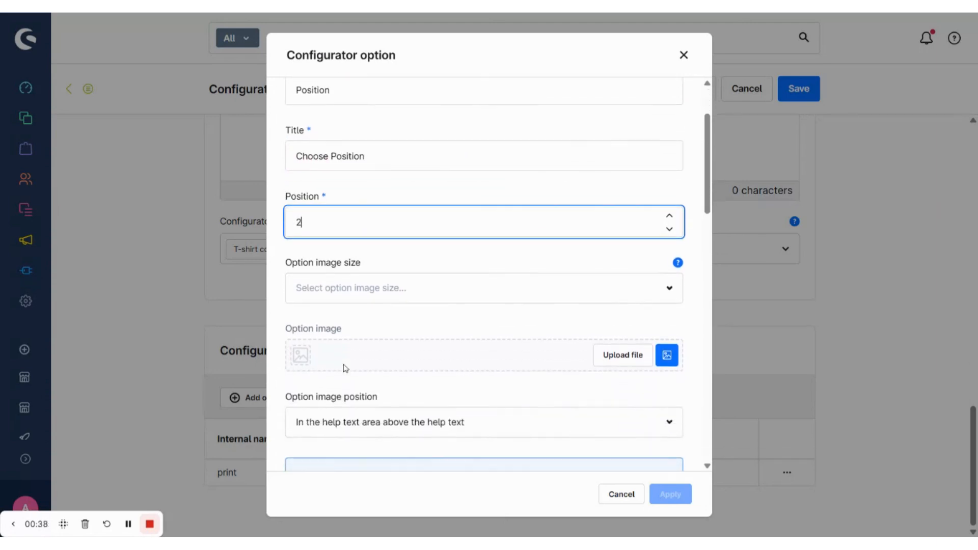
scroll(366, 327, down, 6)
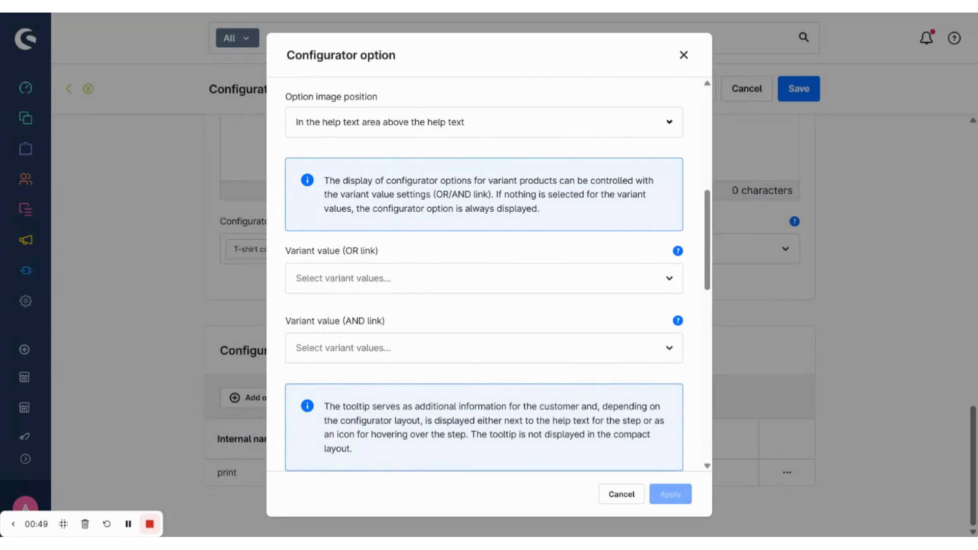
scroll(484, 275, down, 4)
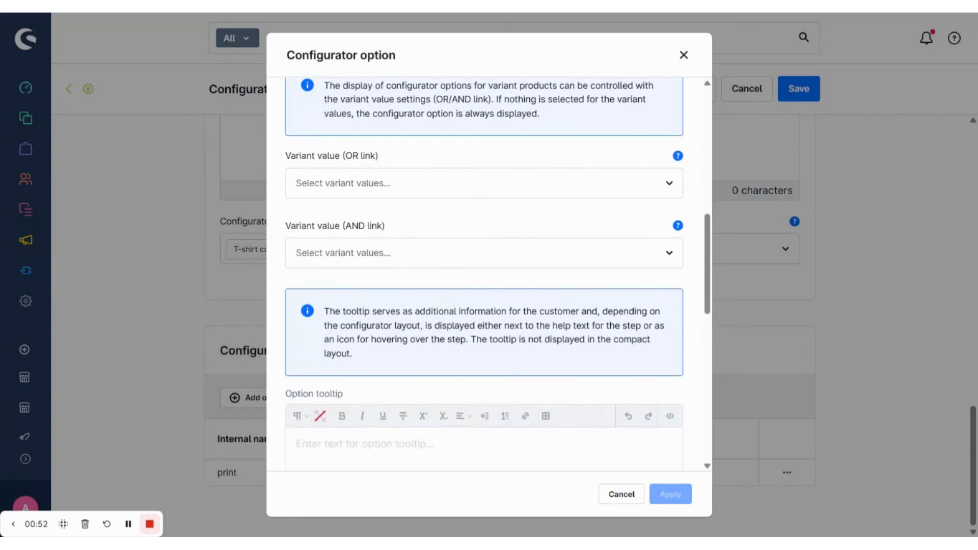
scroll(483, 274, down, 7)
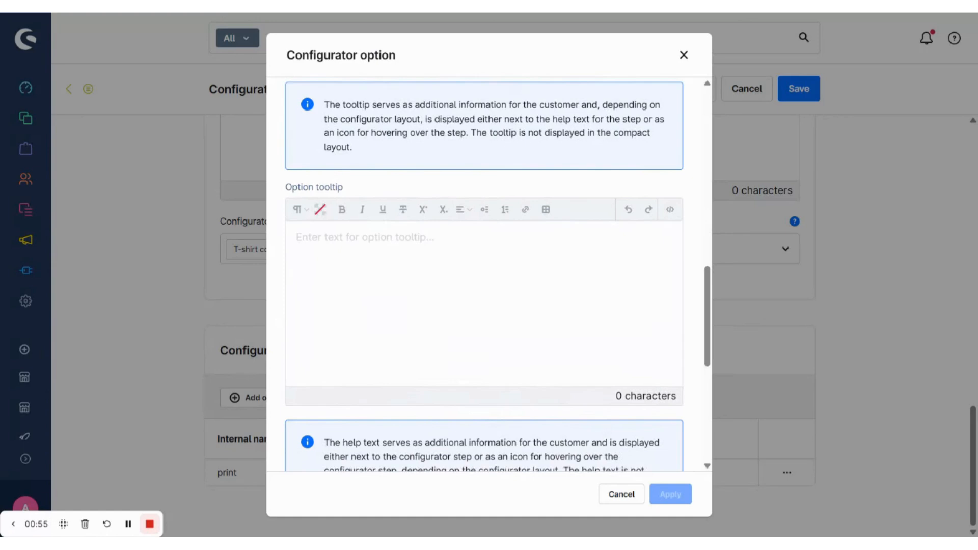
scroll(484, 275, down, 3)
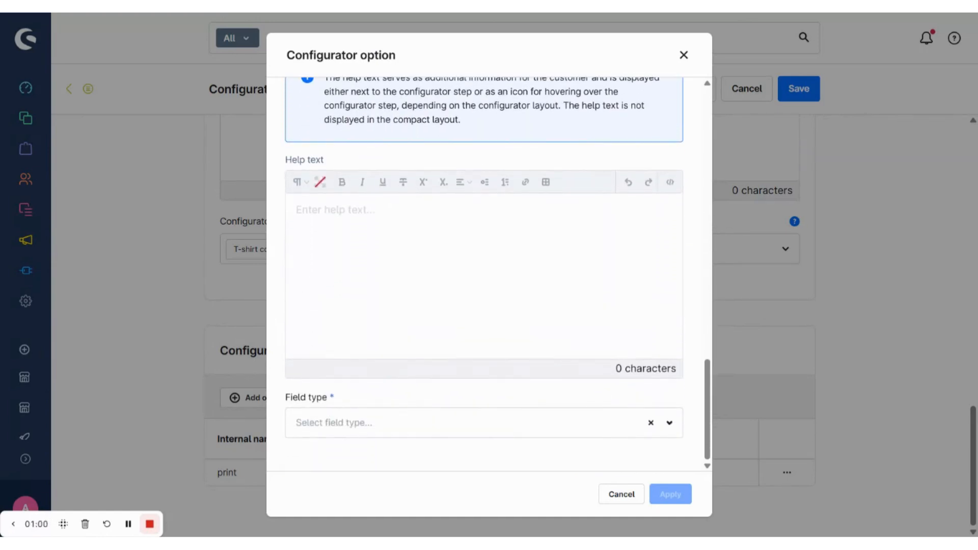
click(381, 422)
scroll(382, 382, down, 1)
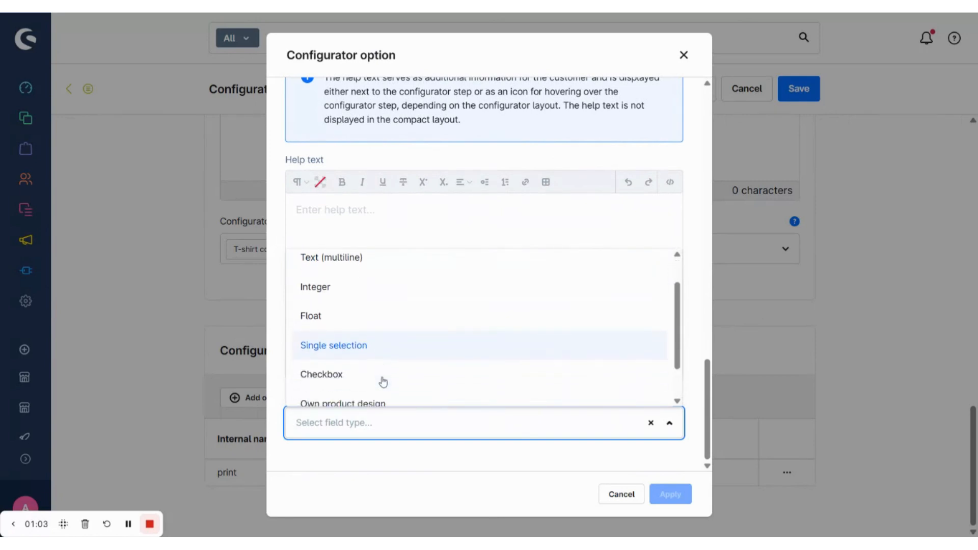
click(383, 355)
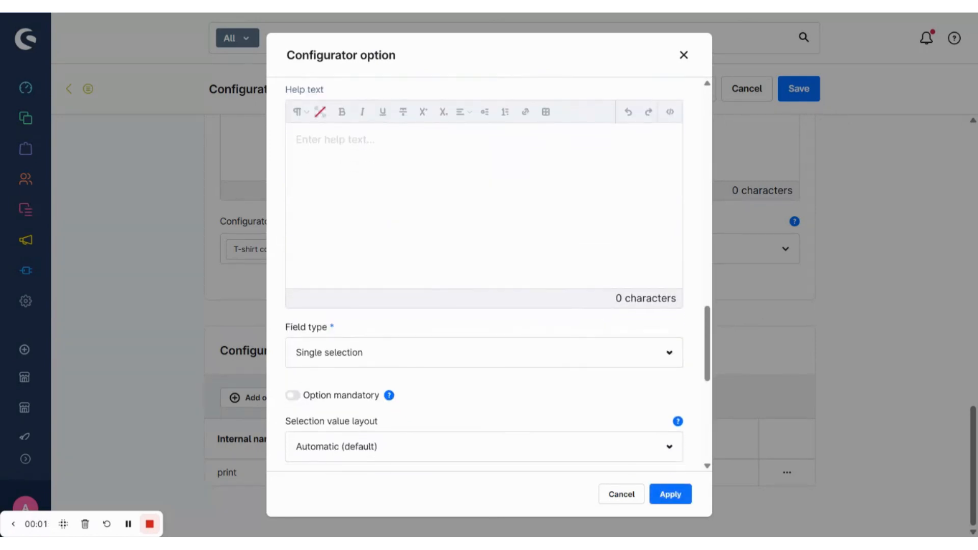
- Add a new selection value to the option with internal ID "position-back"
scroll(326, 320, down, 2)
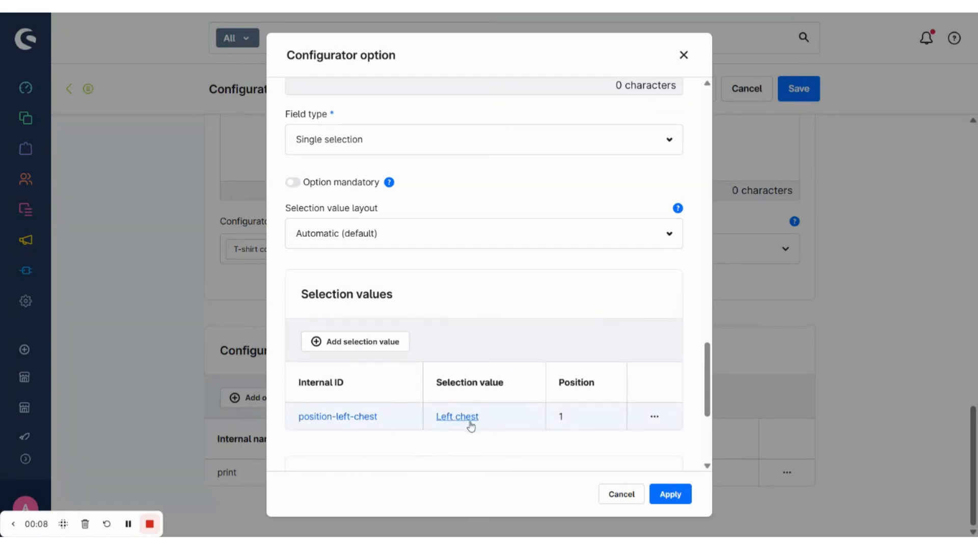
click(385, 348)
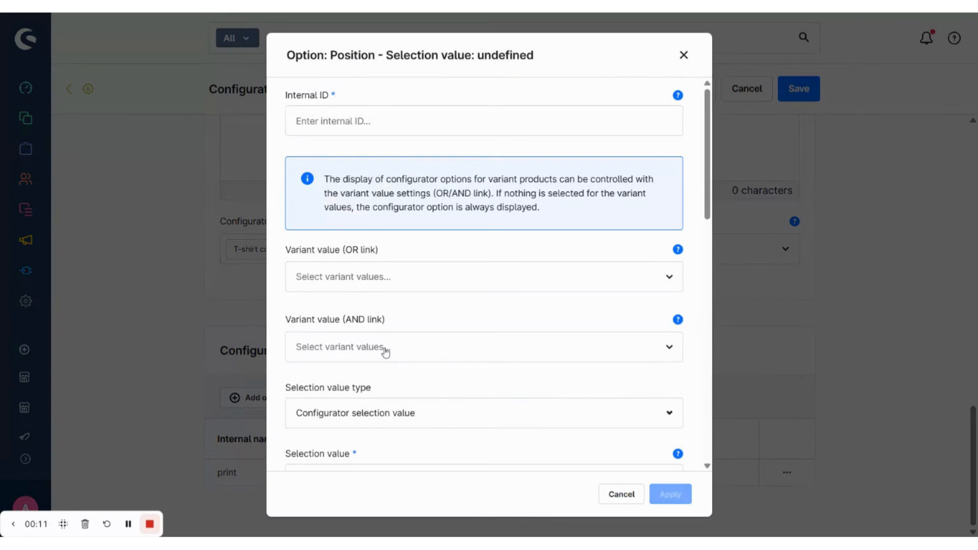
click(385, 121)
text(position-back)
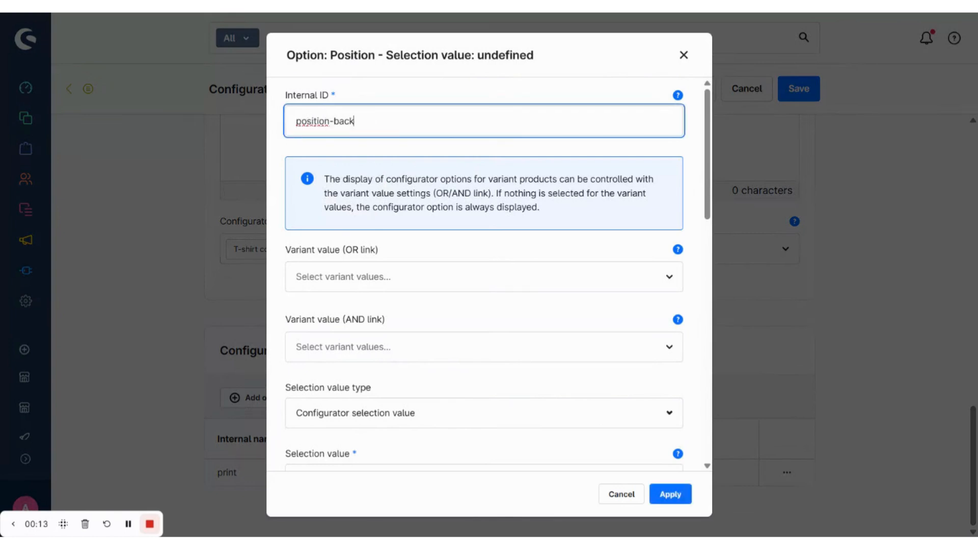
- Enter "back side" as the selection value, keeping the Configurator selection value type
scroll(355, 243, down, 1)
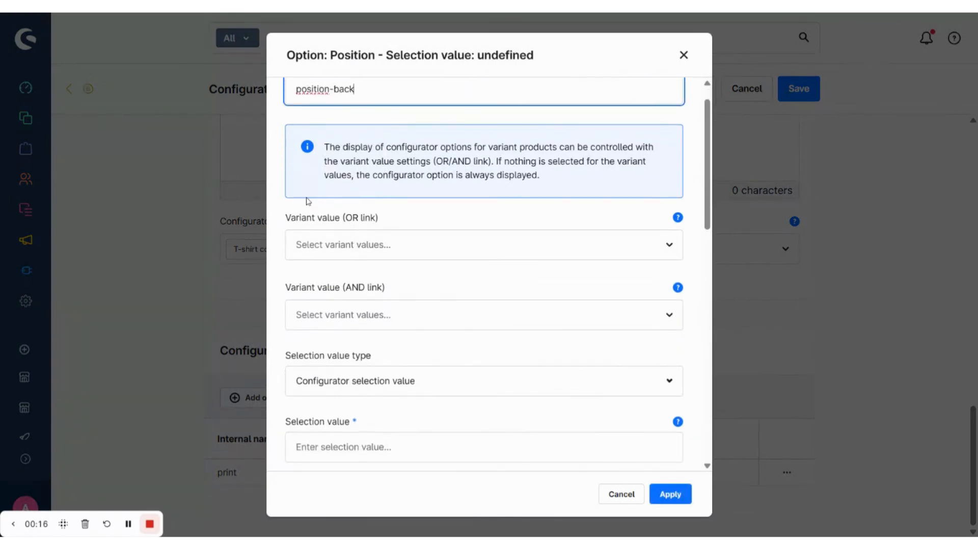
scroll(414, 301, down, 2)
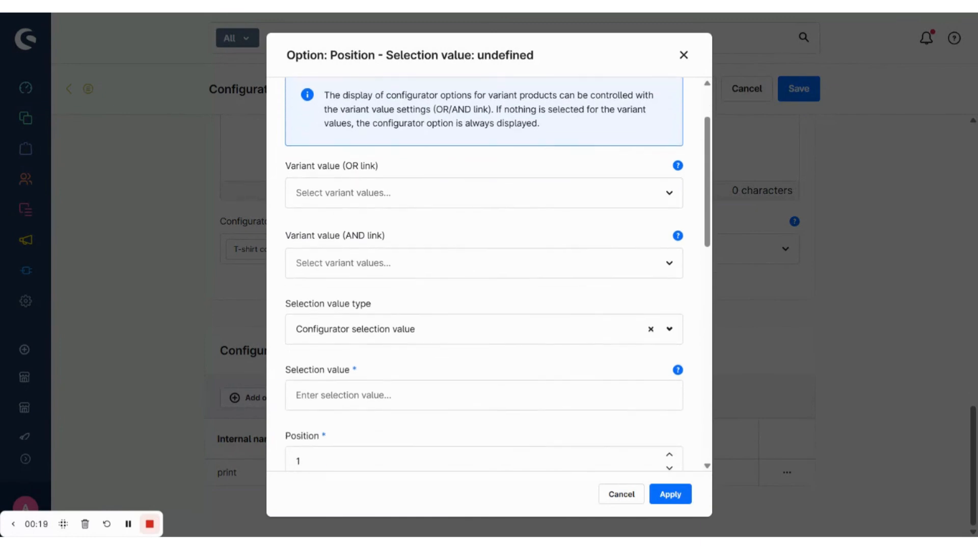
scroll(414, 302, down, 3)
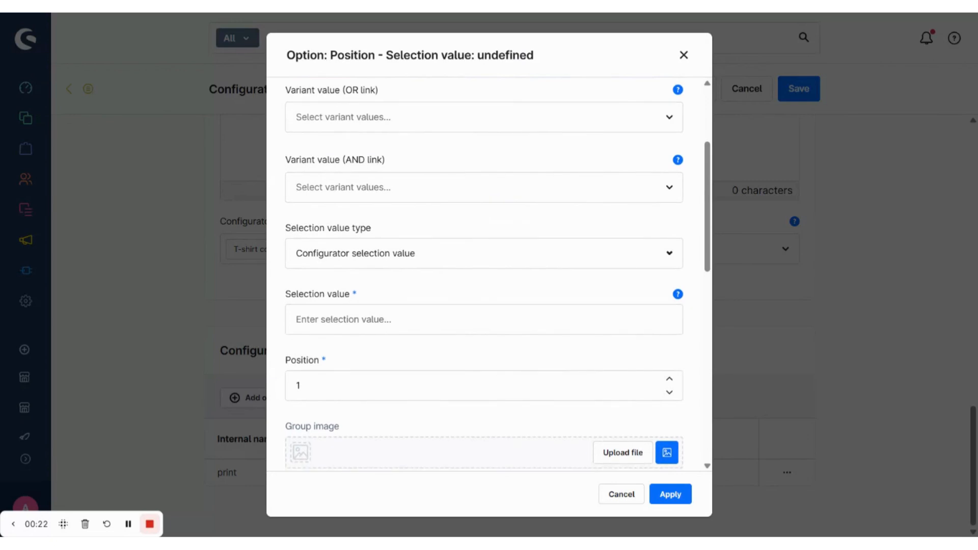
scroll(510, 229, down, 1)
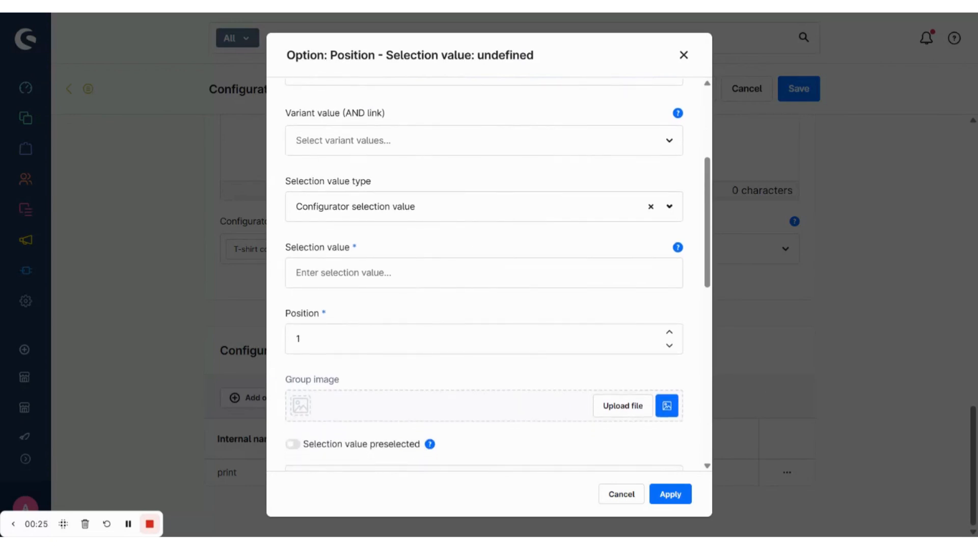
click(510, 209)
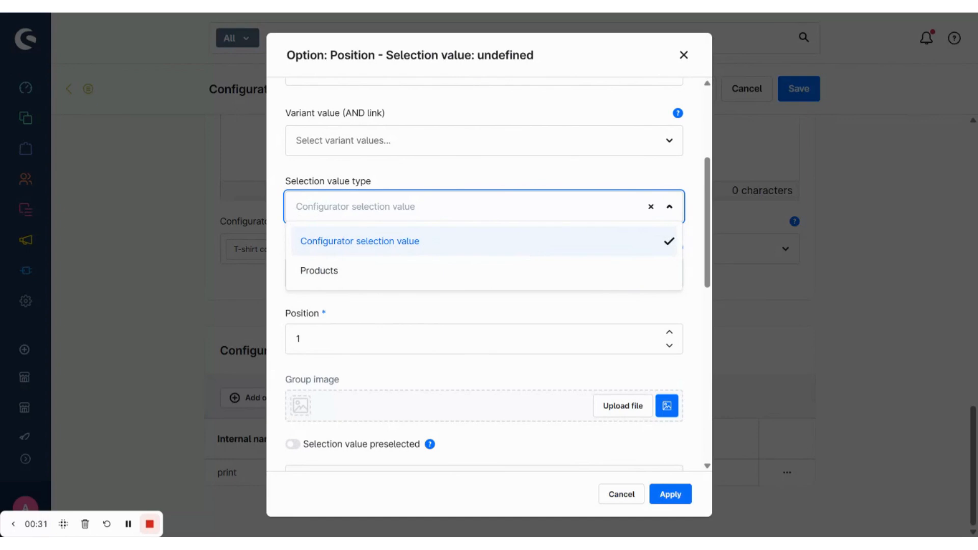
click(678, 307)
scroll(599, 306, down, 1)
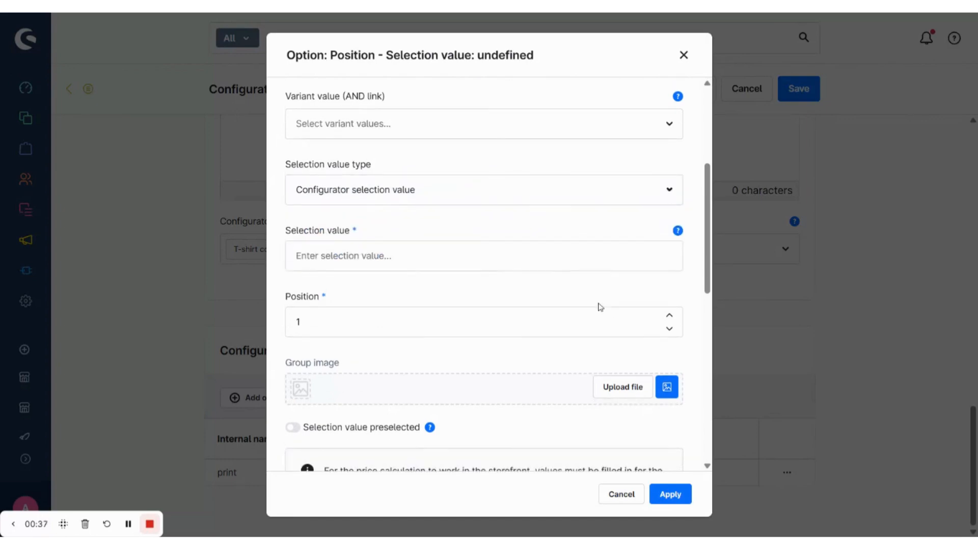
click(529, 249)
text(back s)
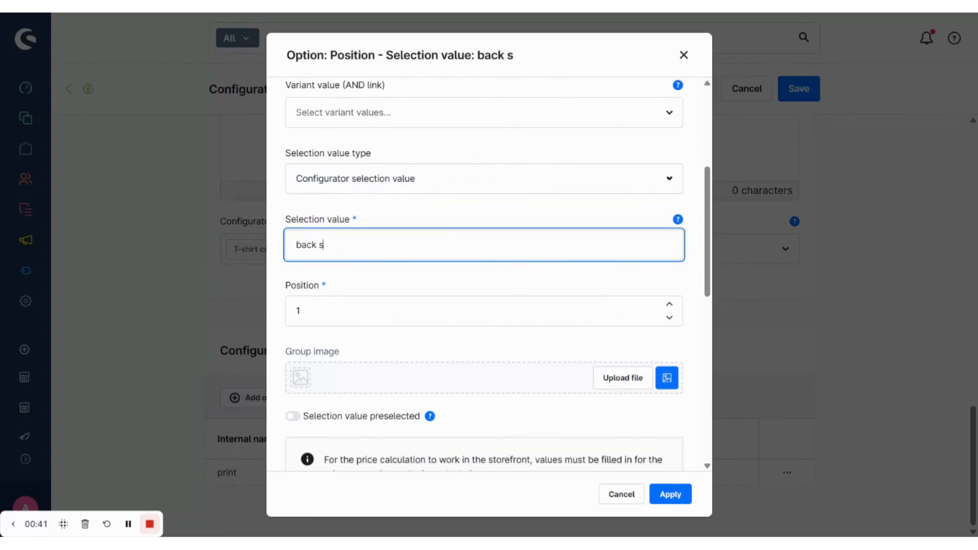
text(ide)
click(404, 294)
- Give the back side value an Absolute price type with a price of 5 € and apply it
scroll(405, 293, down, 3)
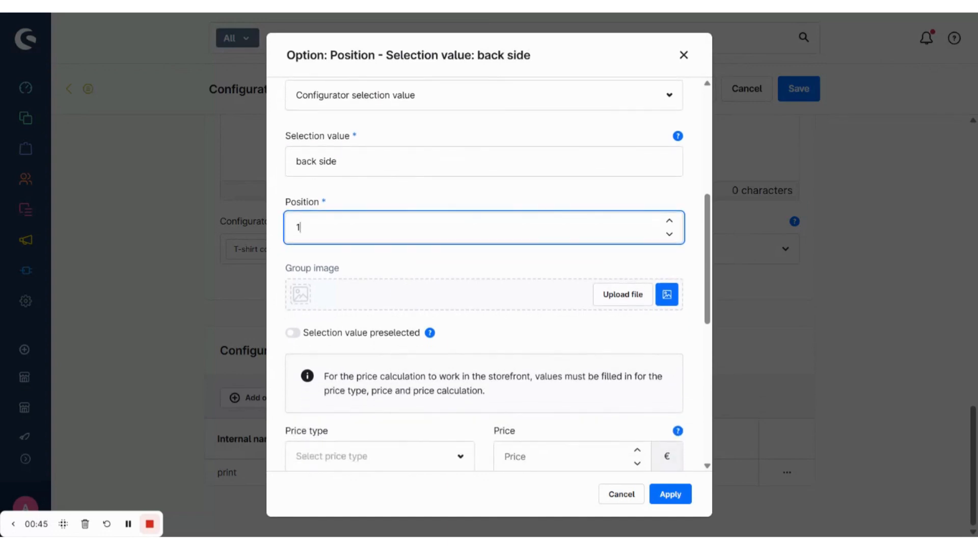
scroll(325, 293, down, 4)
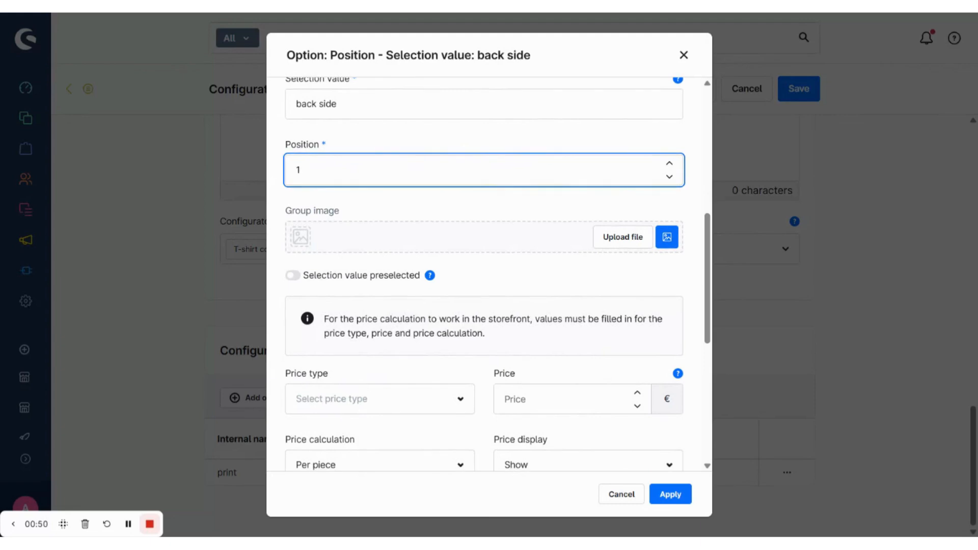
scroll(364, 257, down, 6)
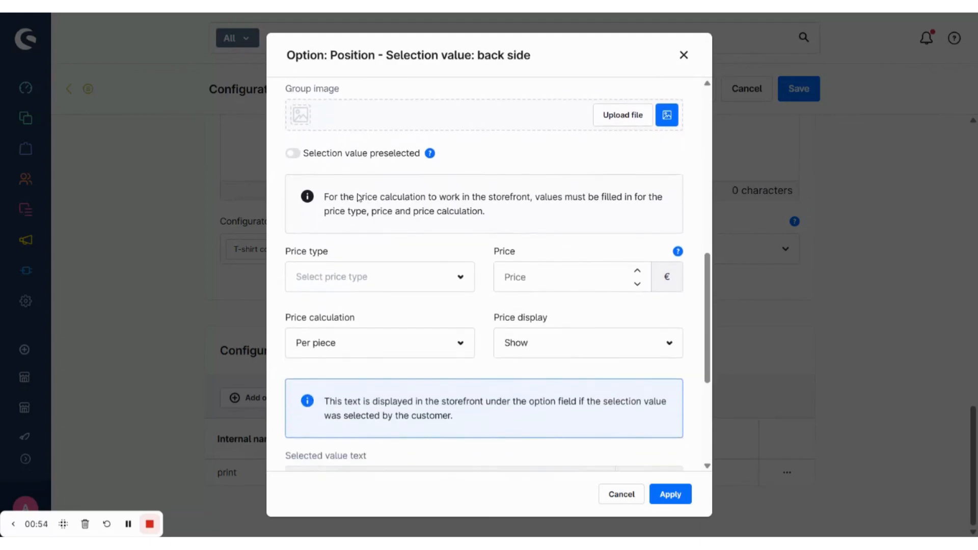
scroll(484, 274, down, 1)
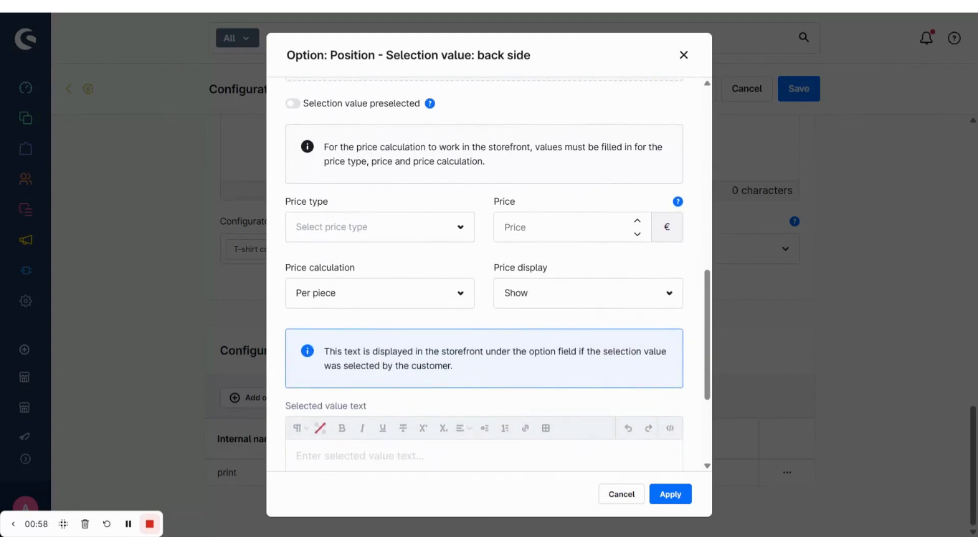
click(461, 229)
click(388, 263)
click(505, 227)
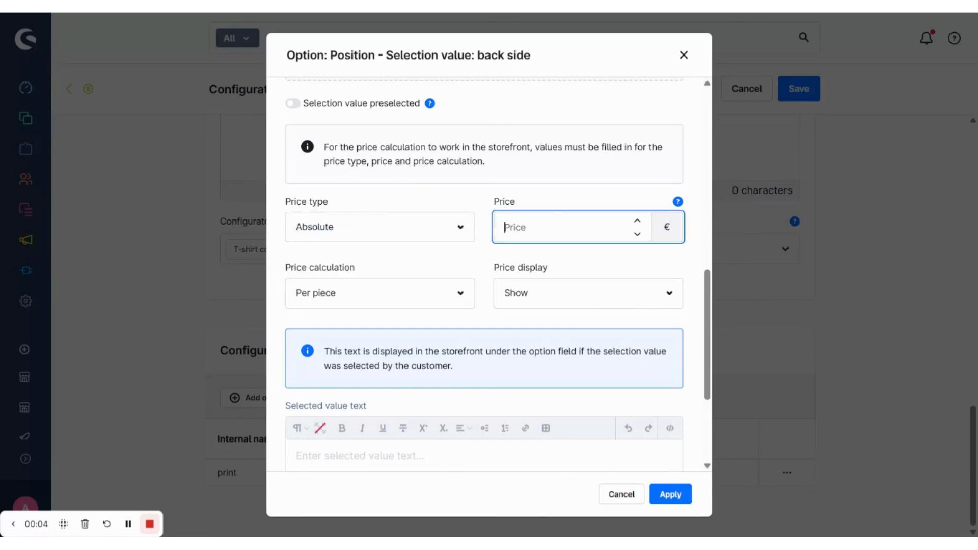
text(5)
scroll(486, 259, down, 3)
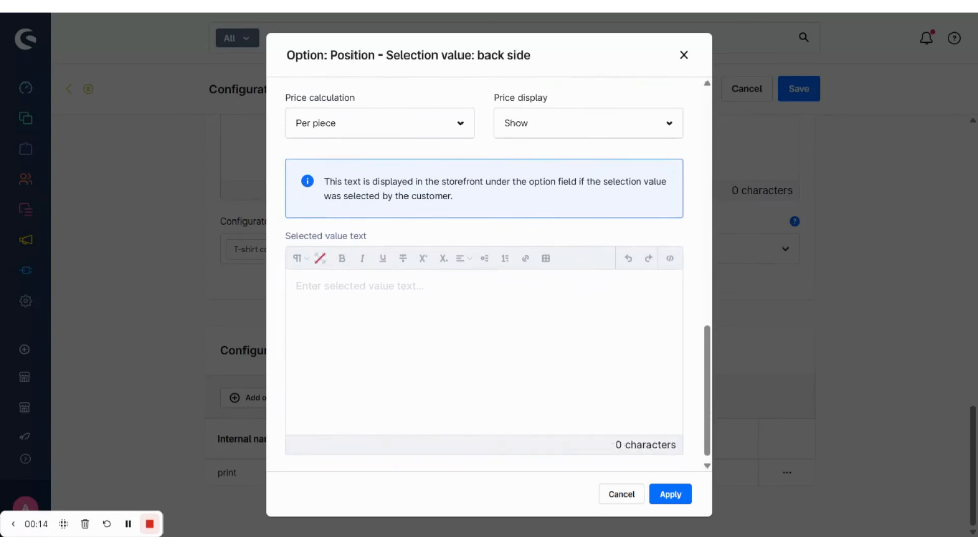
scroll(486, 275, down, 1)
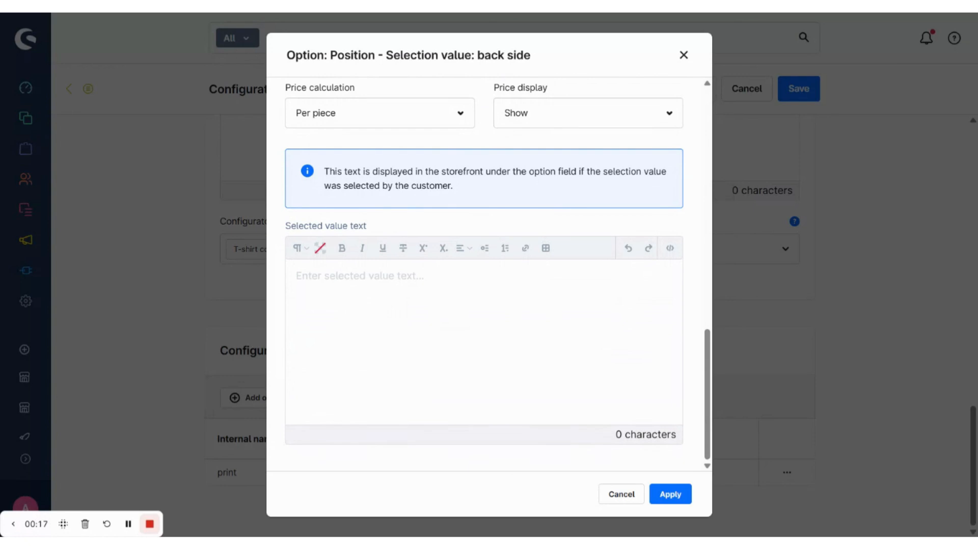
click(670, 495)
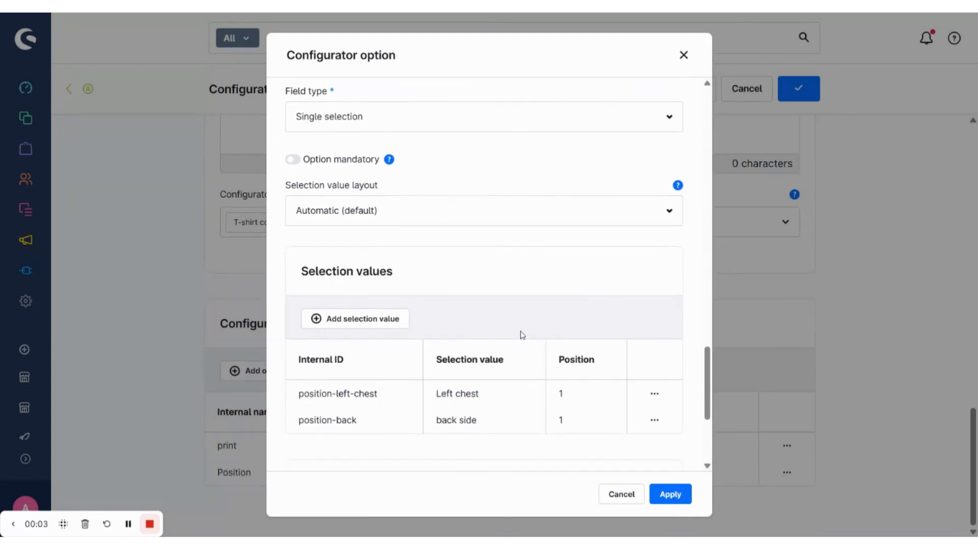
- Add an option restriction with internal ID "restriction-position"
scroll(520, 275, down, 4)
scroll(517, 303, down, 1)
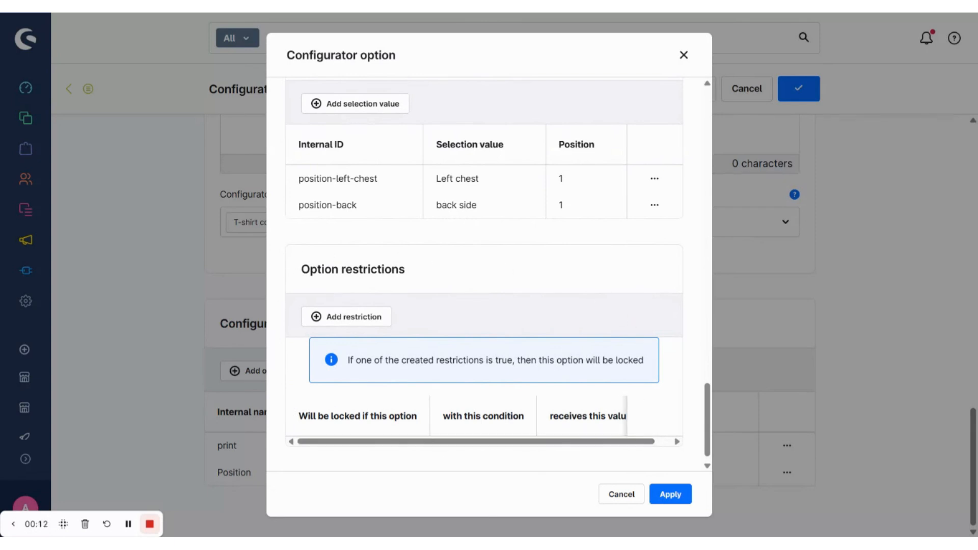
click(377, 320)
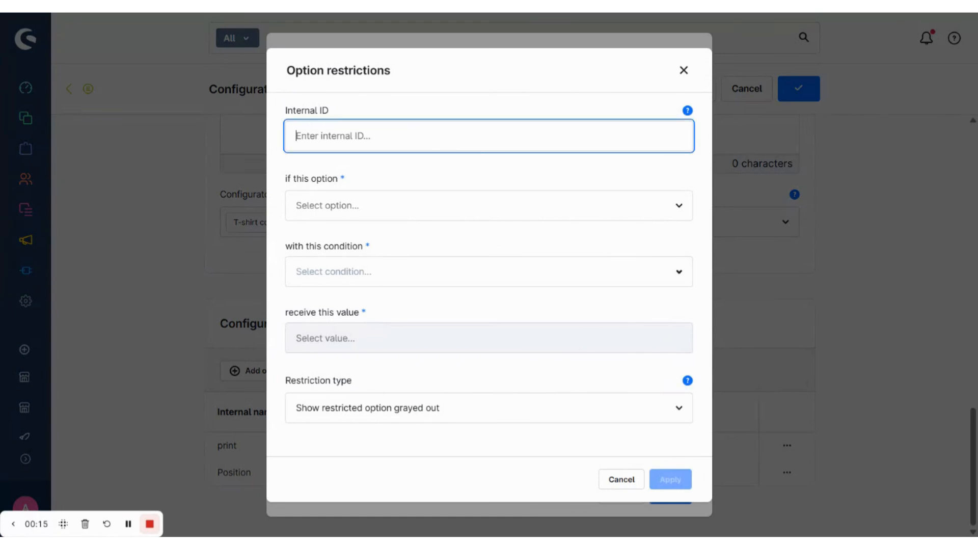
text(restriction-position)
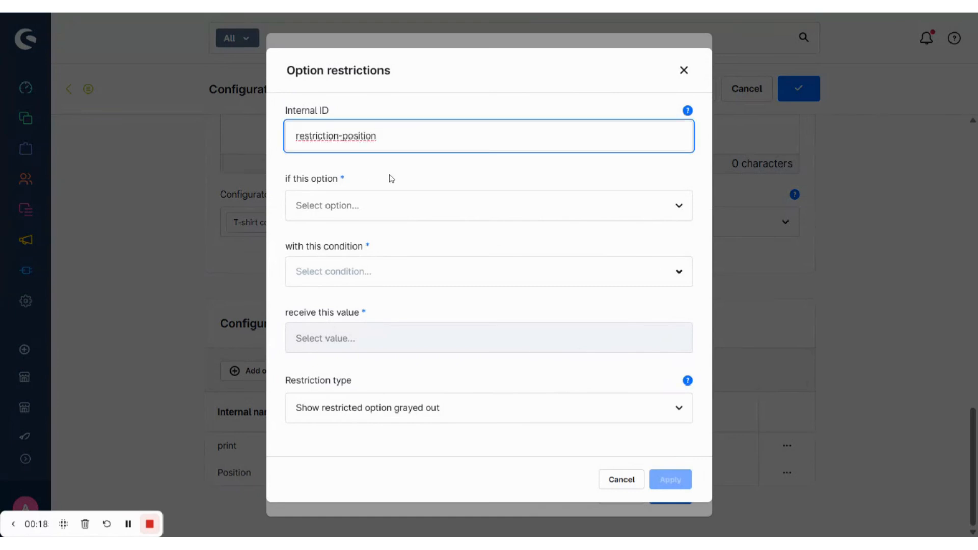
- Make the restriction apply when option print is equal to "without-print - Without print"
click(397, 208)
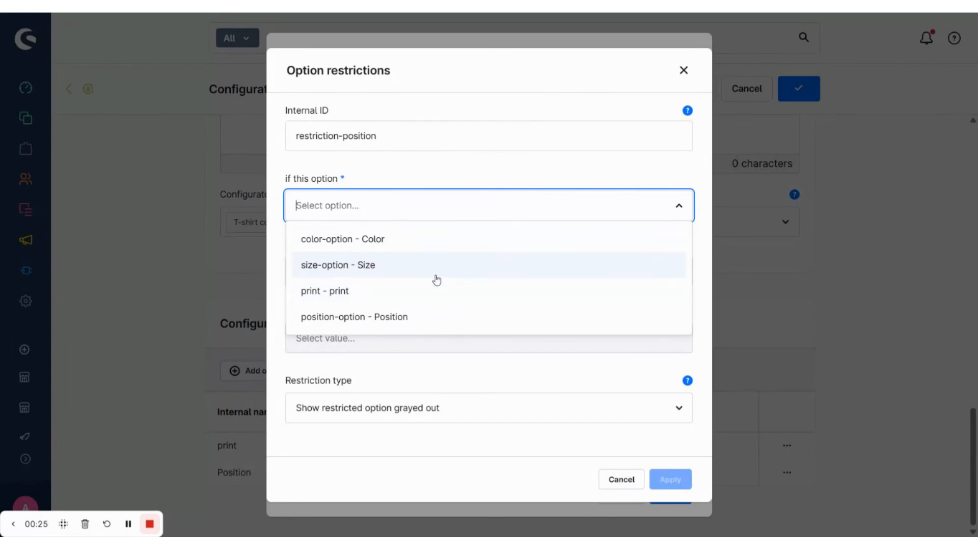
click(425, 295)
click(679, 272)
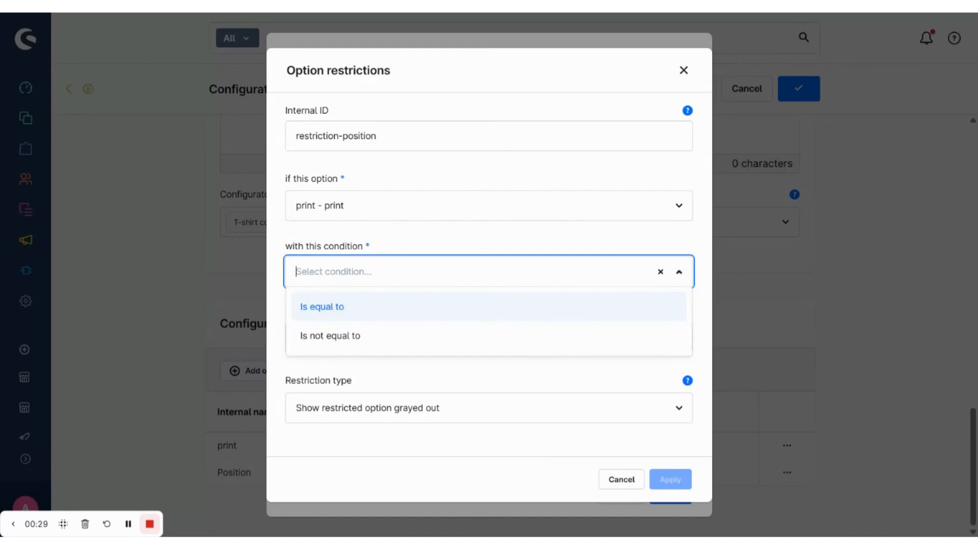
click(385, 309)
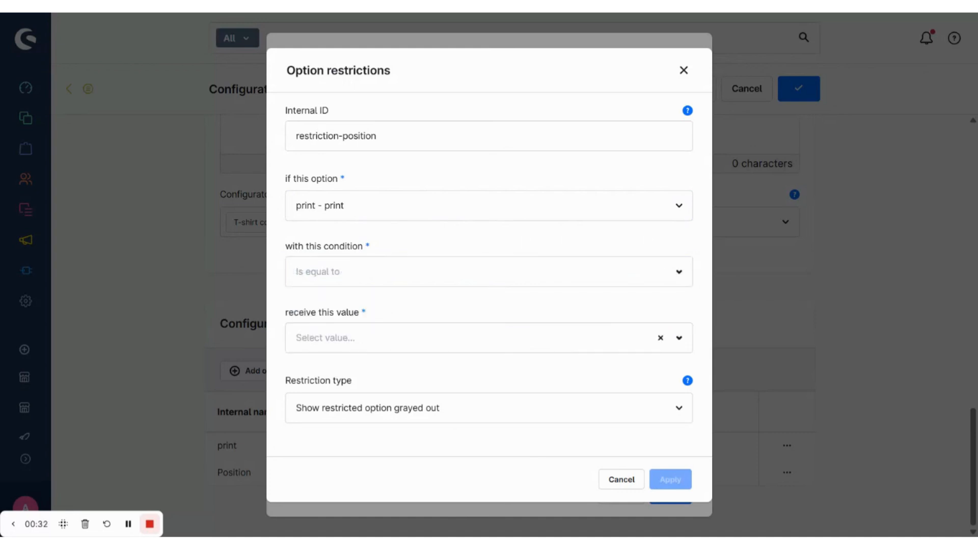
click(378, 327)
click(365, 308)
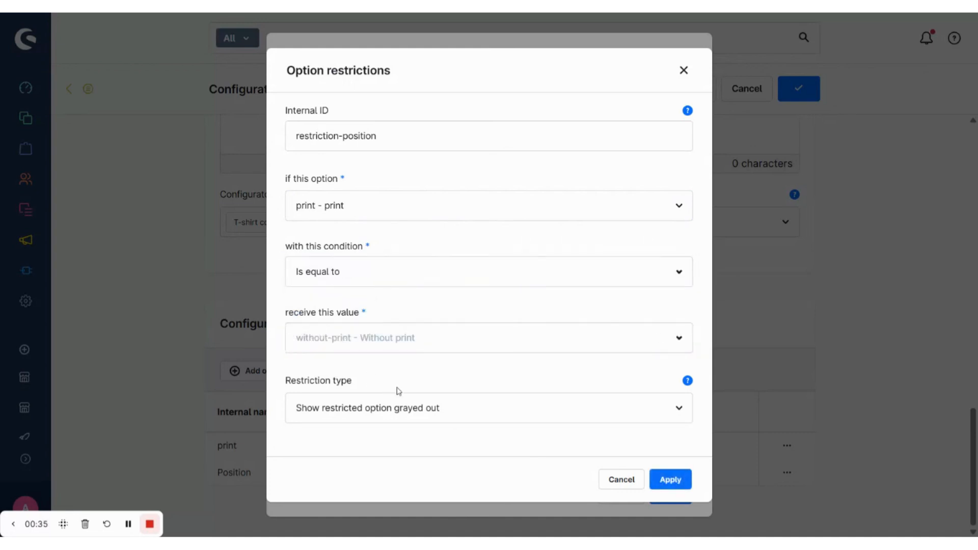
- Set the restriction type to Hide restricted option and apply the restriction
click(448, 413)
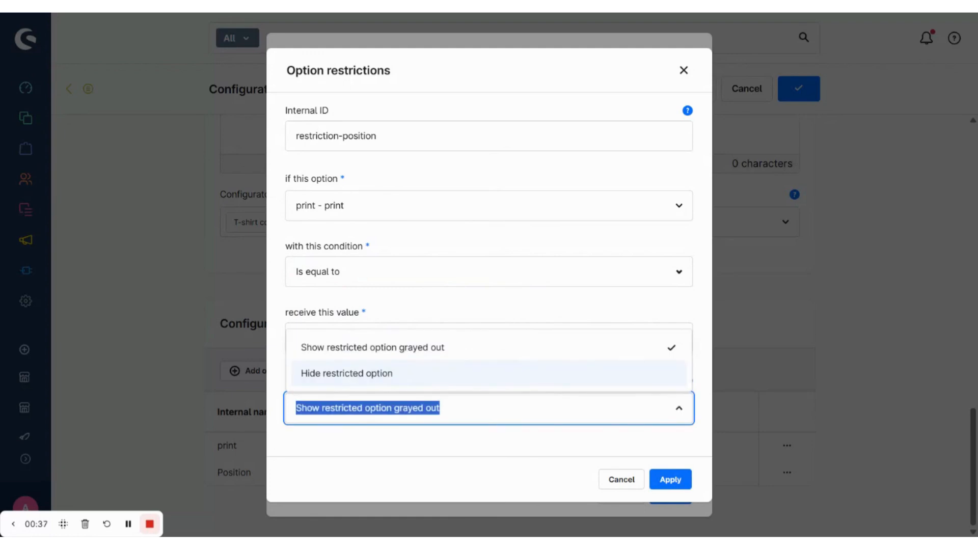
click(439, 382)
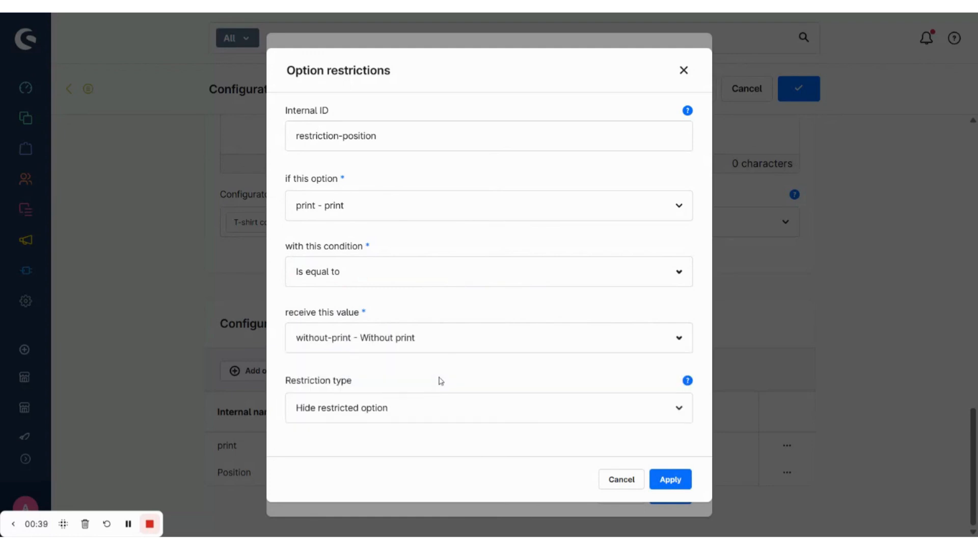
click(669, 479)
scroll(589, 439, down, 1)
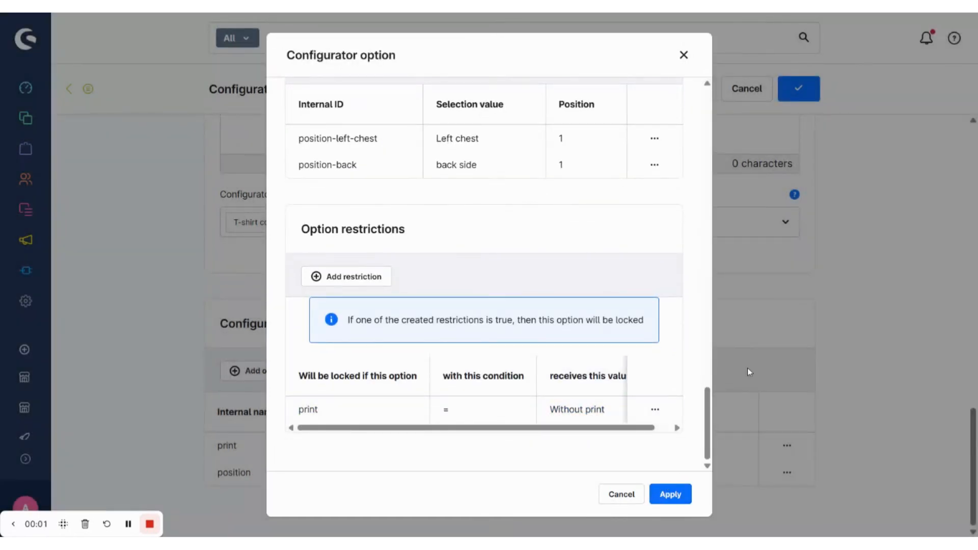
- Apply the position option and return to the configurator overview page
click(670, 493)
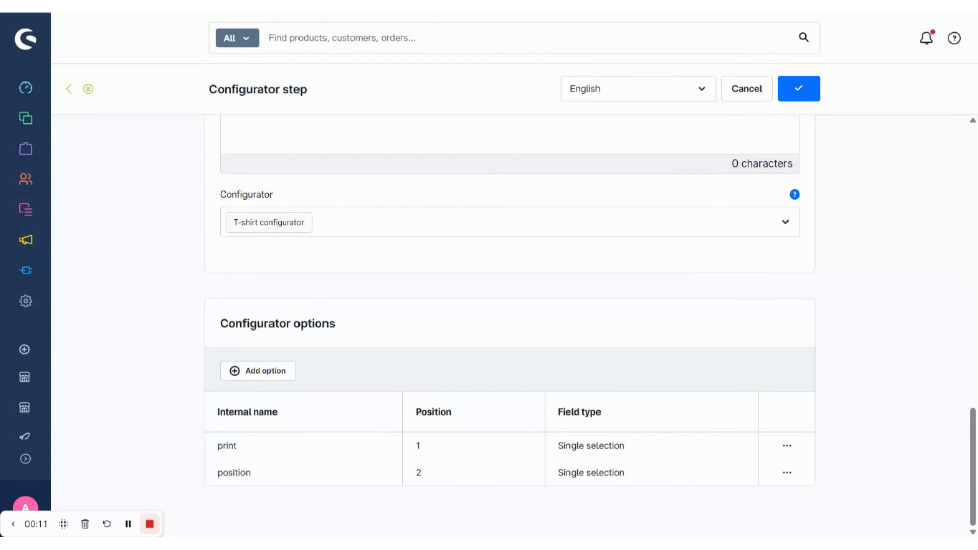
click(69, 90)
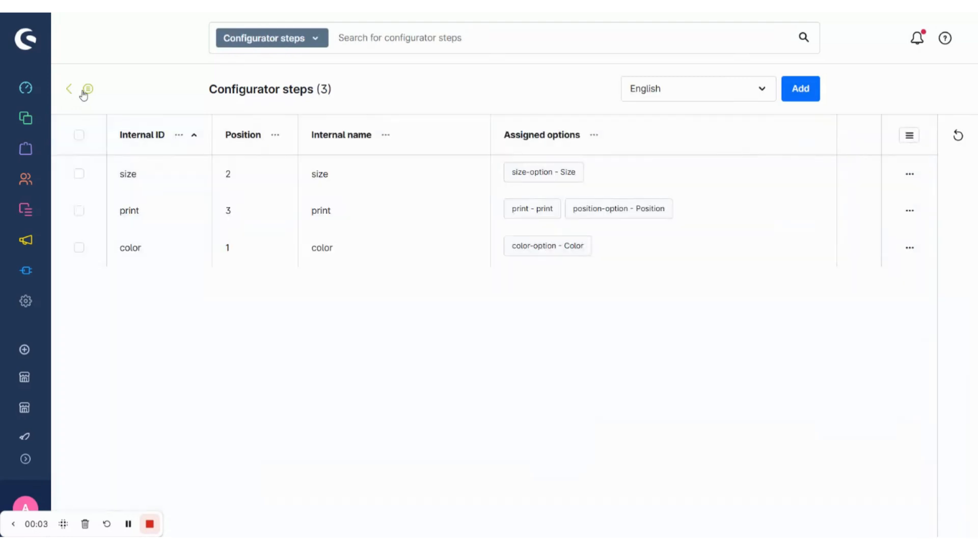
click(70, 90)
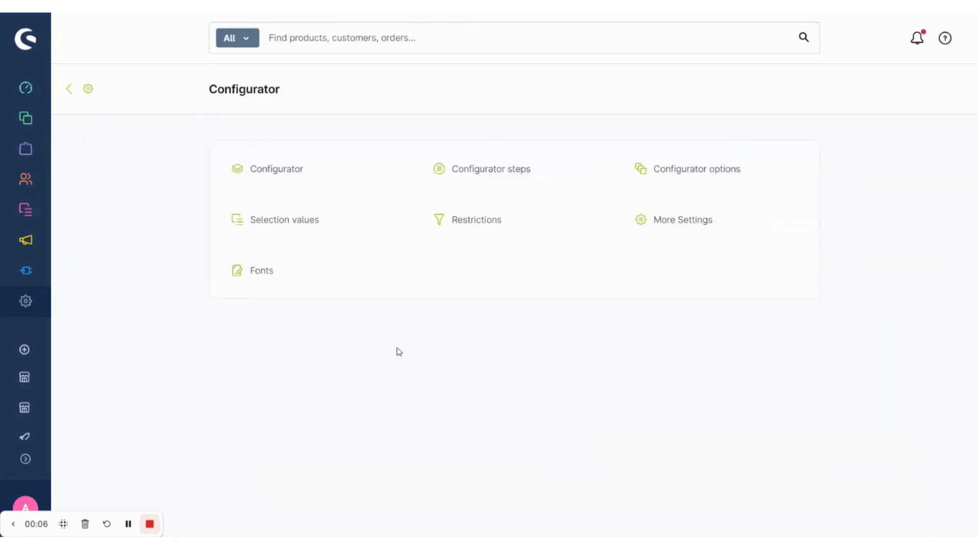
- In More Settings, choose Step-By-Step layout and Display below the description for the configurator, then save the settings
click(694, 224)
scroll(554, 238, down, 2)
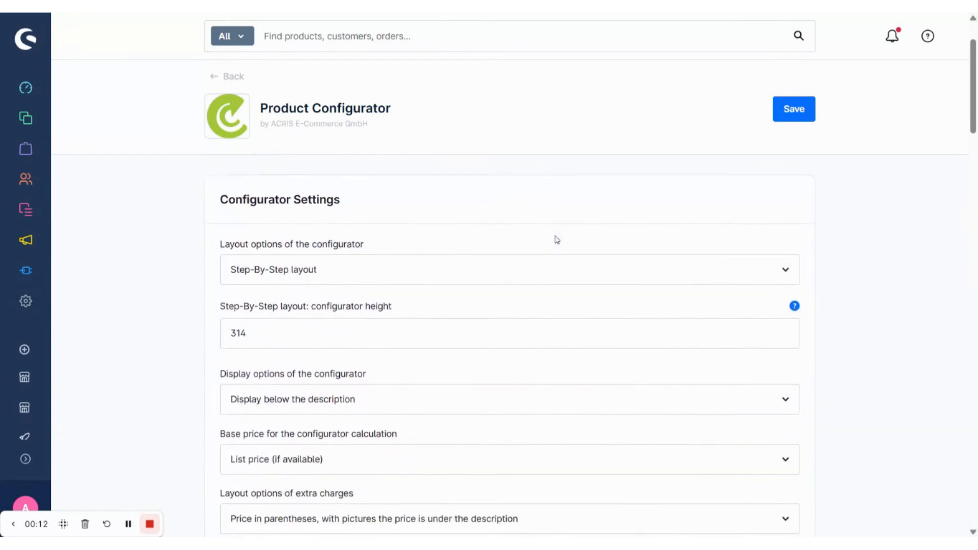
click(474, 277)
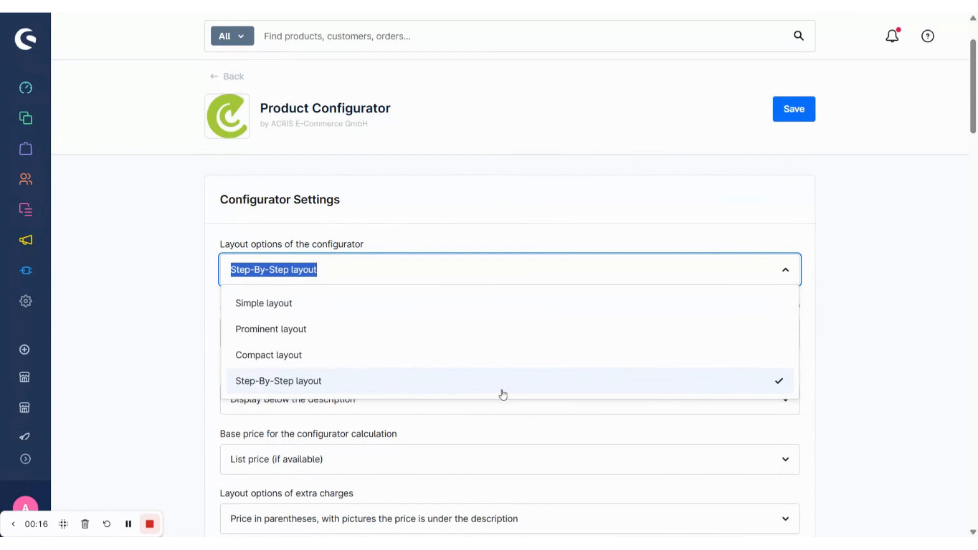
click(461, 391)
scroll(511, 362, down, 1)
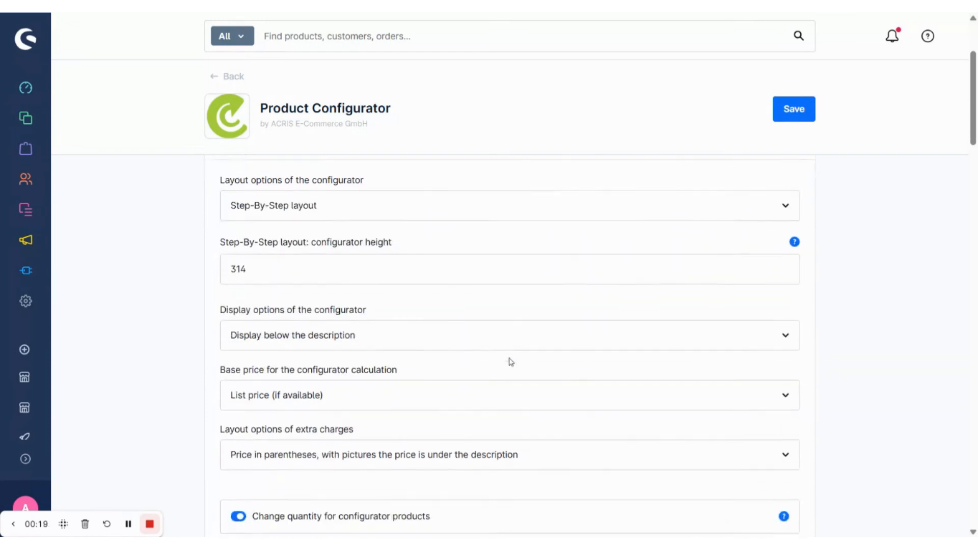
click(464, 338)
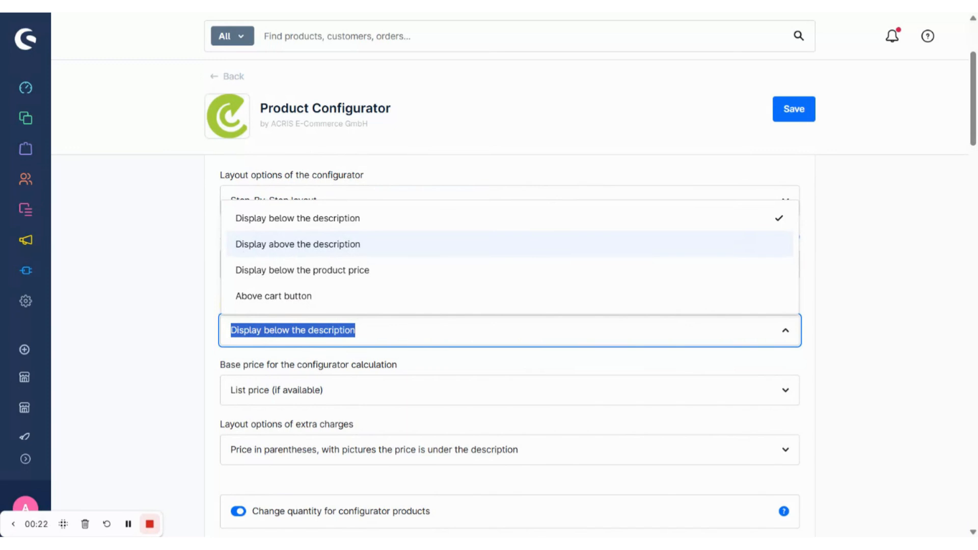
click(475, 223)
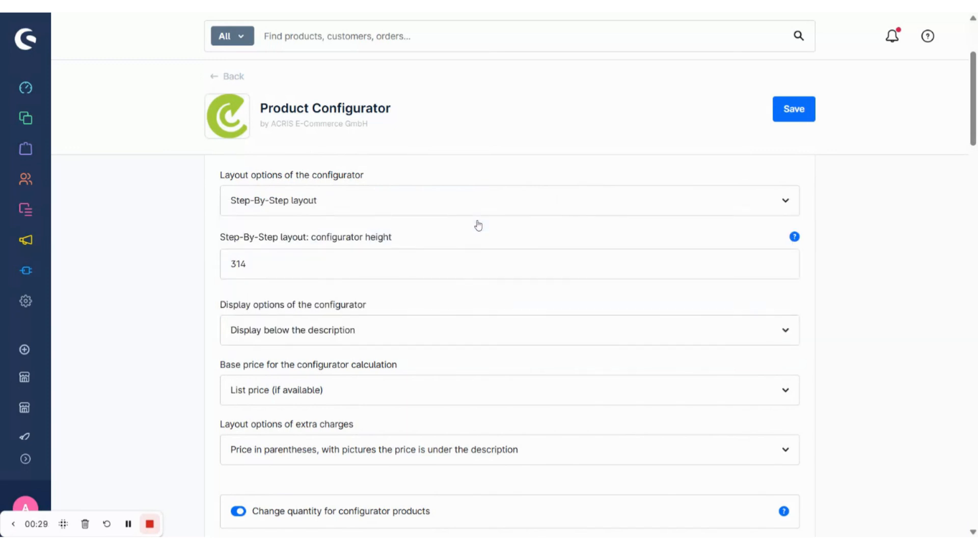
click(794, 120)
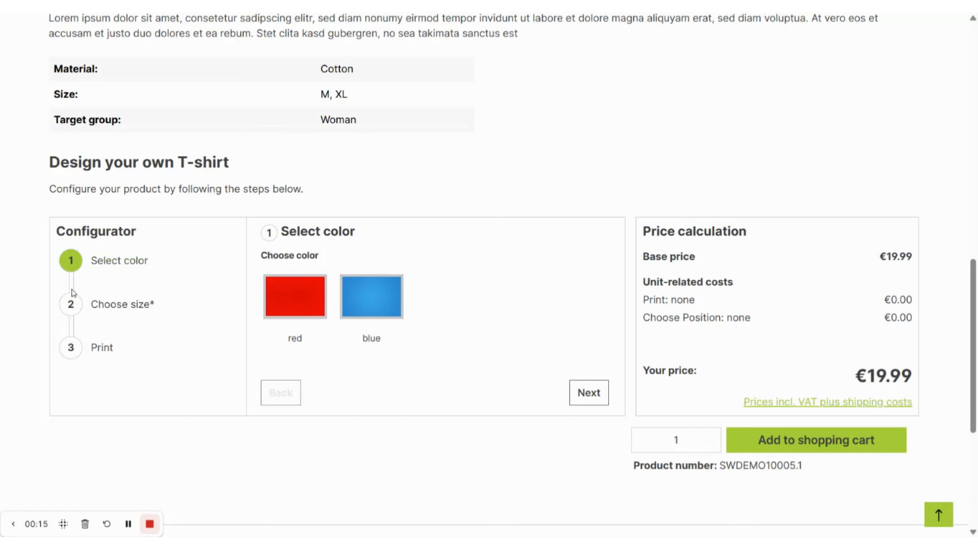
- In the storefront T-shirt configurator, go to the Print step and choose Without print
click(71, 307)
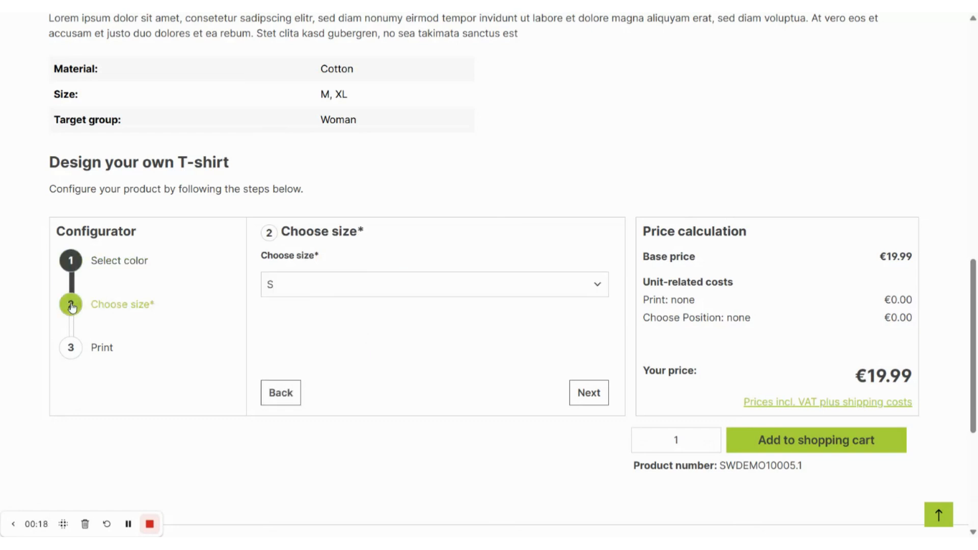
click(71, 346)
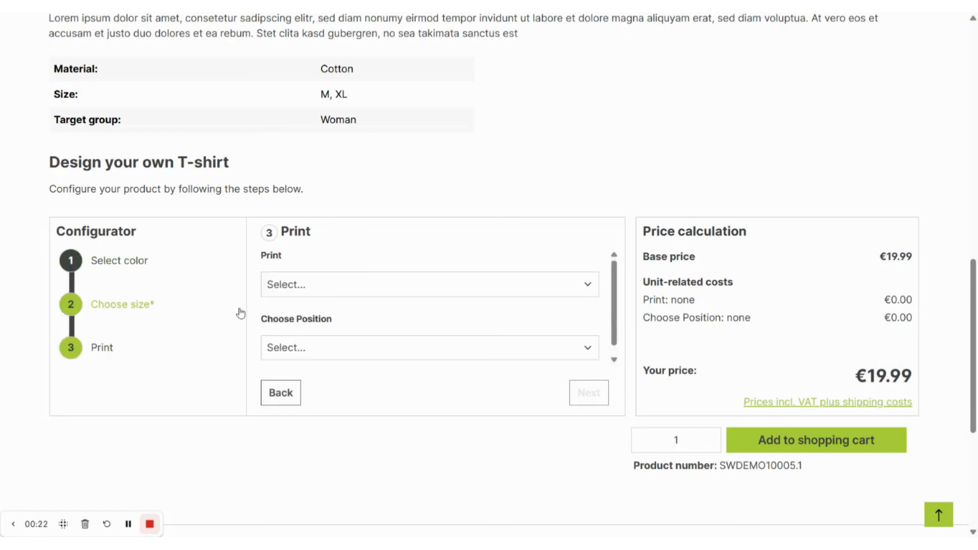
click(308, 286)
click(336, 306)
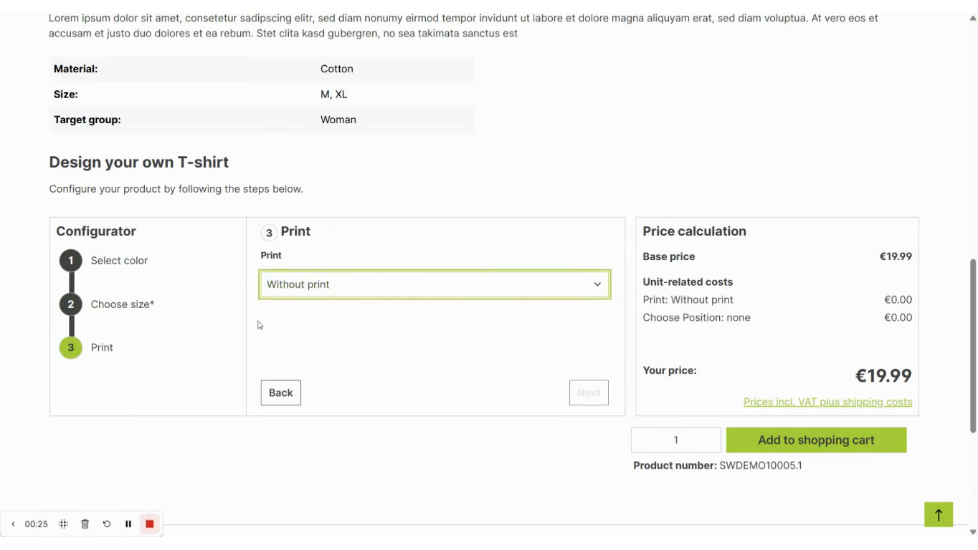
- Switch the print to With print and choose back side as the position
click(366, 298)
click(354, 318)
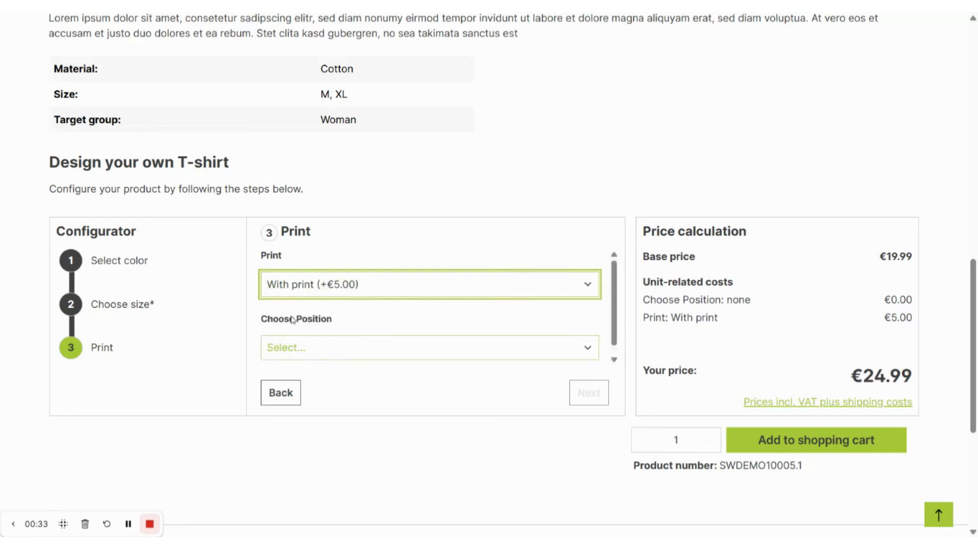
click(372, 356)
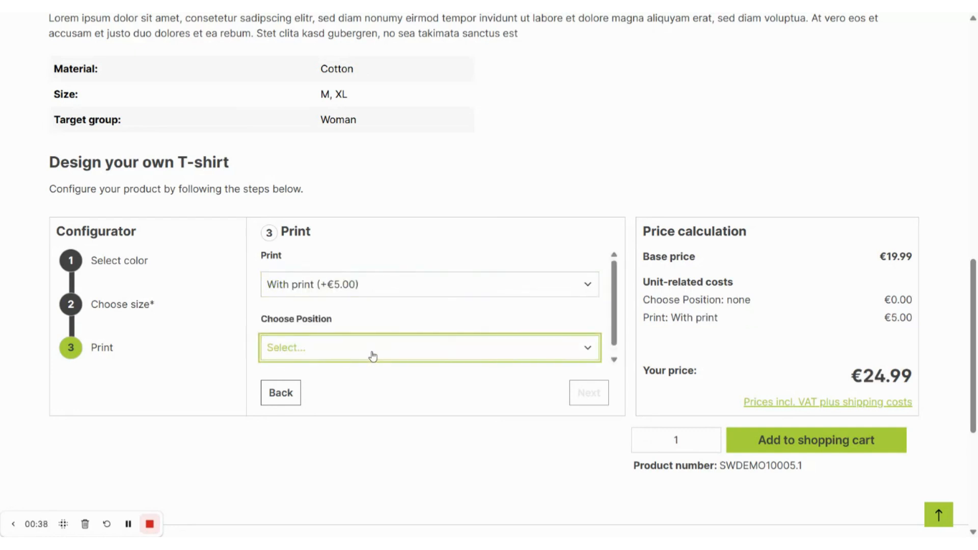
click(369, 383)
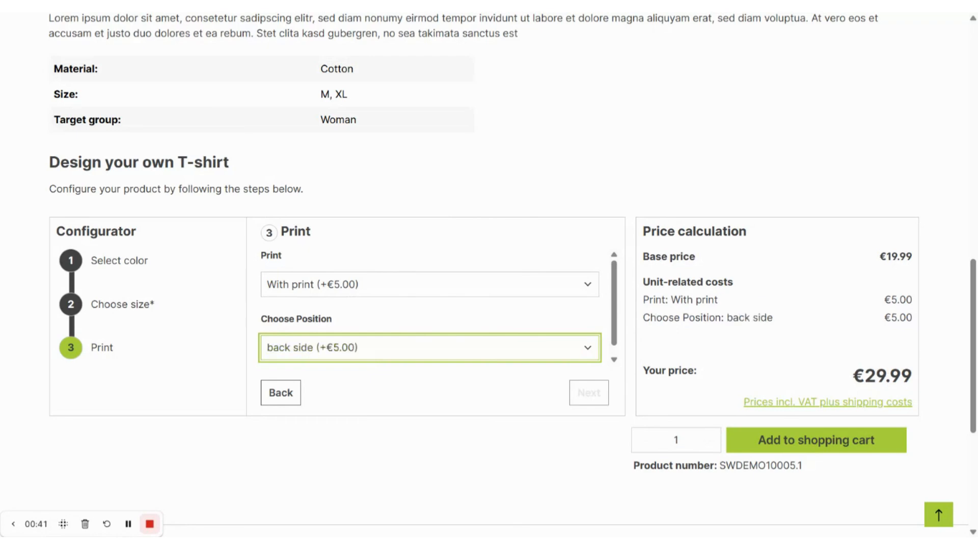